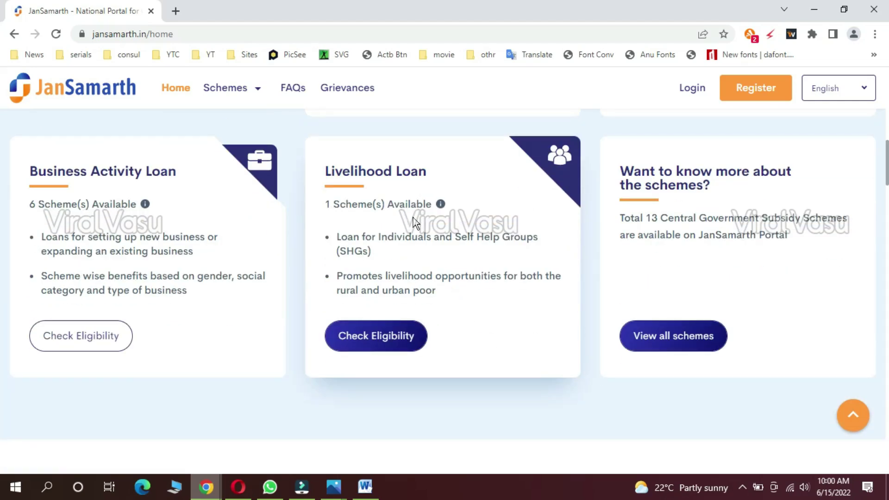
- Launch the Education Loan card's Check Eligibility form from the home page
scroll(419, 187, "up", 4)
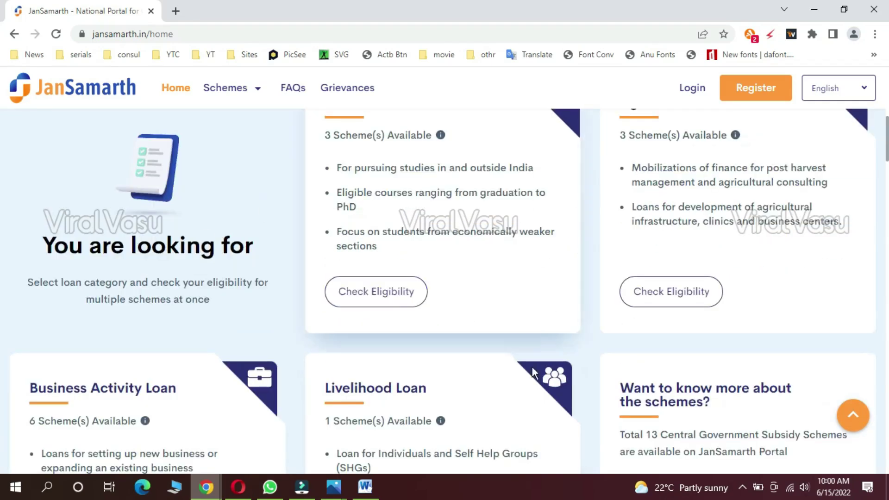
scroll(496, 249, "down", 4)
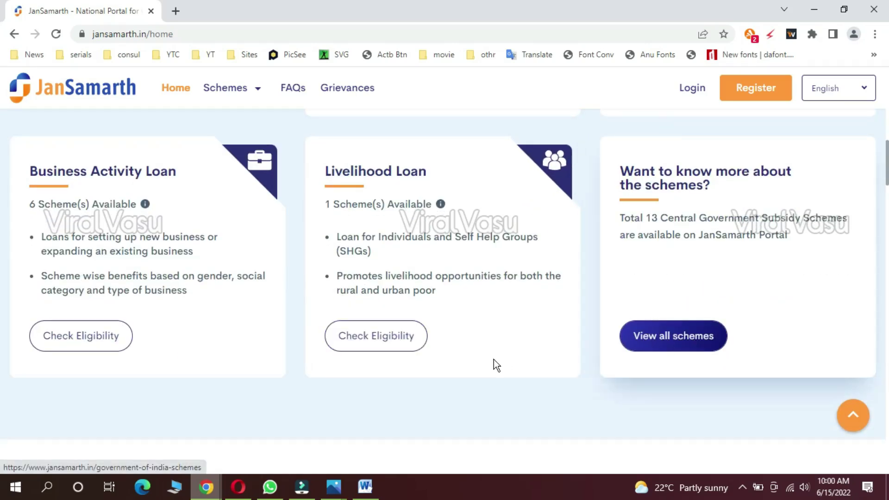
scroll(494, 368, "up", 4)
scroll(508, 357, "up", 2)
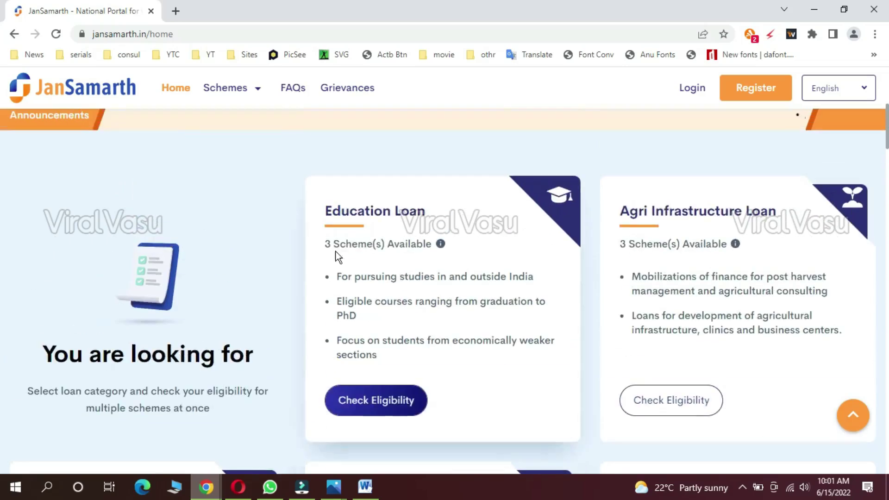
right_click(374, 398)
left_click(352, 401)
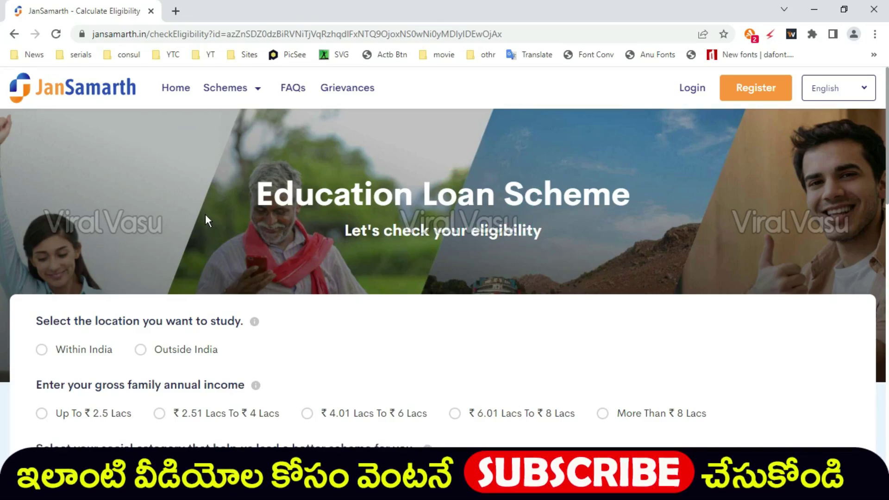
- Answer Within India for study location, up to ₹2.5 Lacs family income and General category
scroll(205, 214, "down", 2)
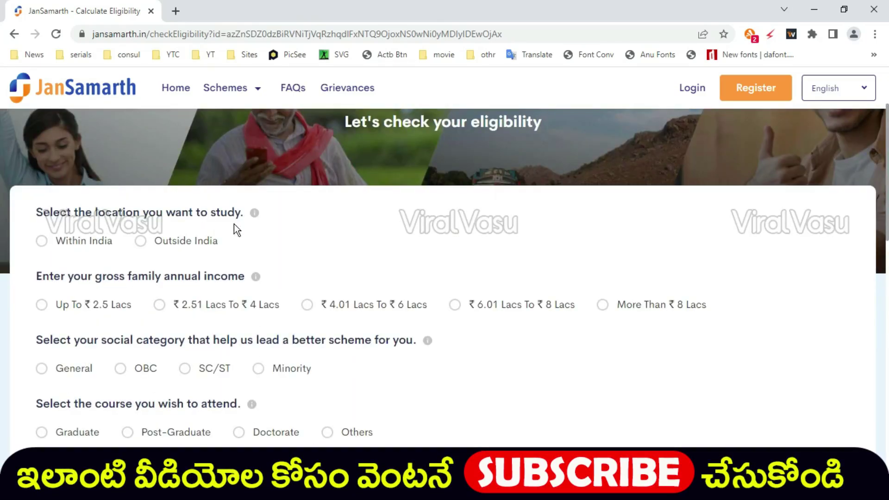
left_click(80, 207)
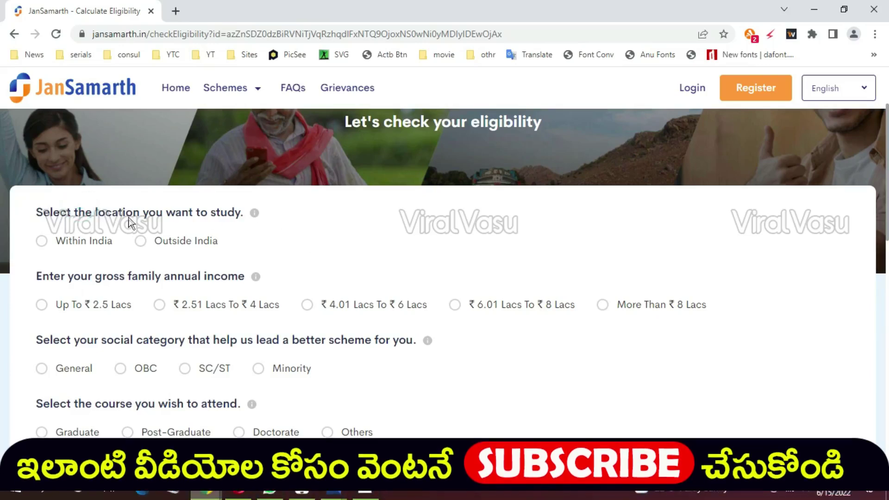
left_click(126, 217)
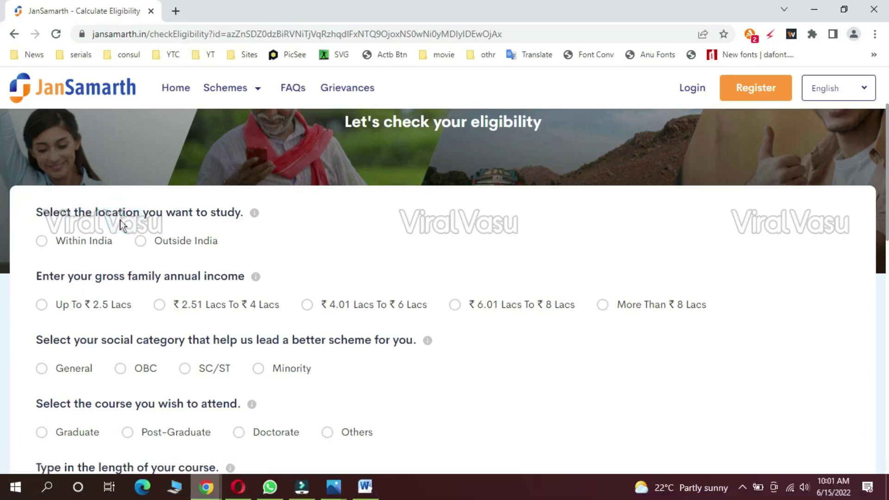
left_click(42, 241)
scroll(117, 257, "down", 2)
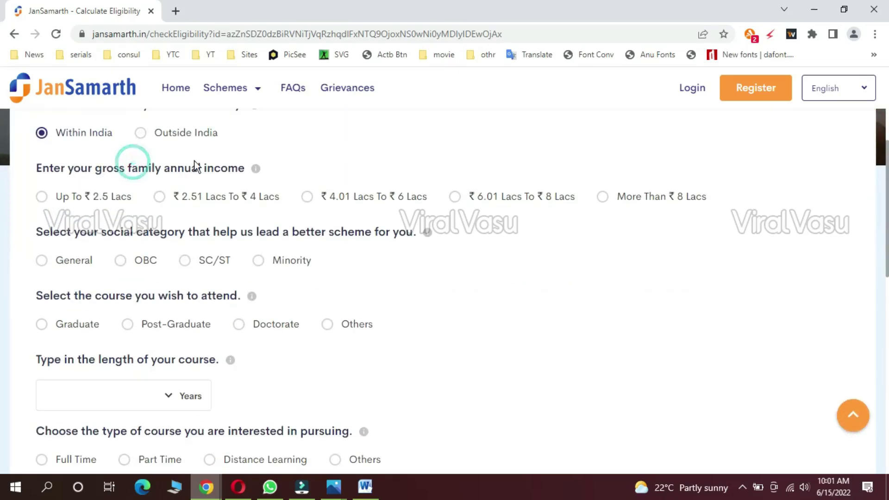
left_click(41, 197)
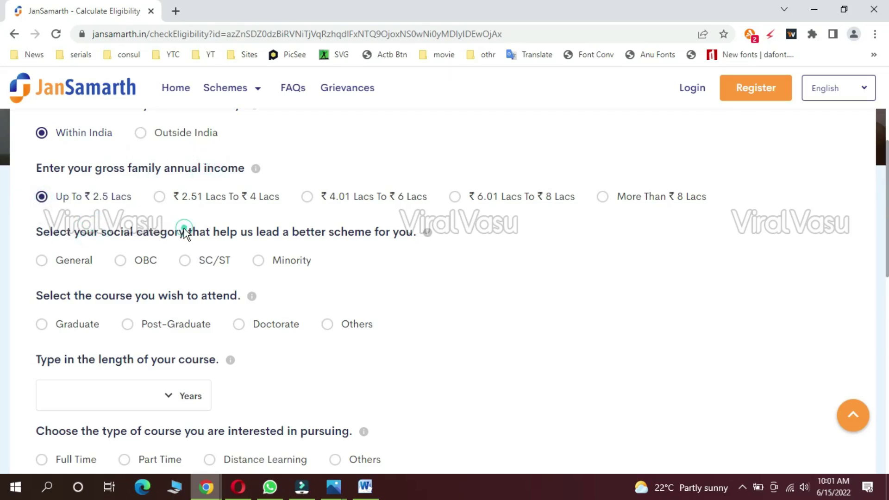
left_click(42, 265)
- Choose a Post-Graduate course with a length of 4 years
scroll(126, 230, "down", 2)
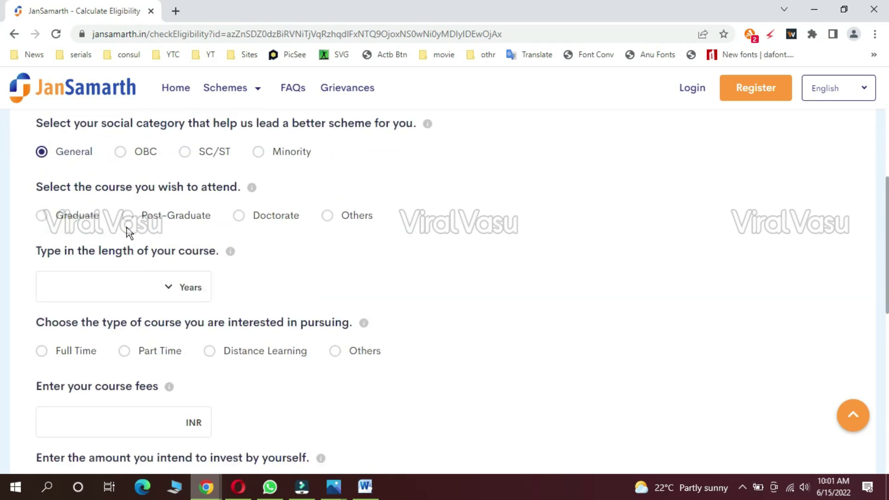
left_click(128, 216)
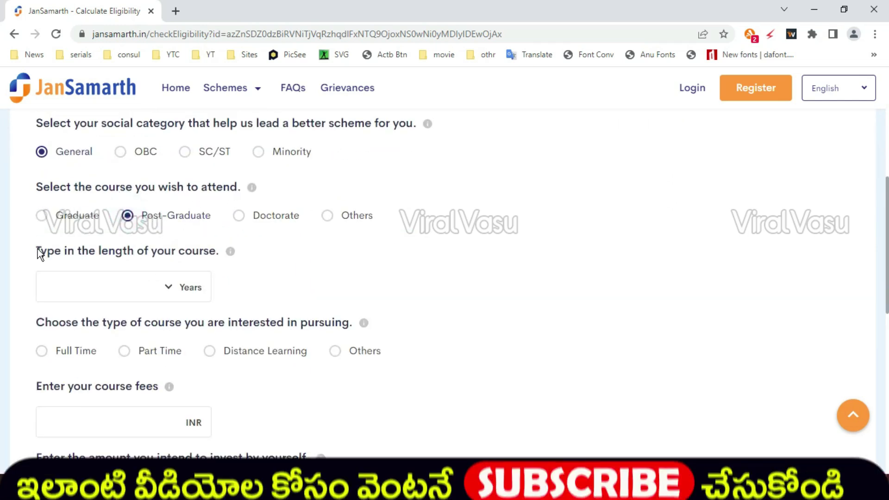
left_click(169, 287)
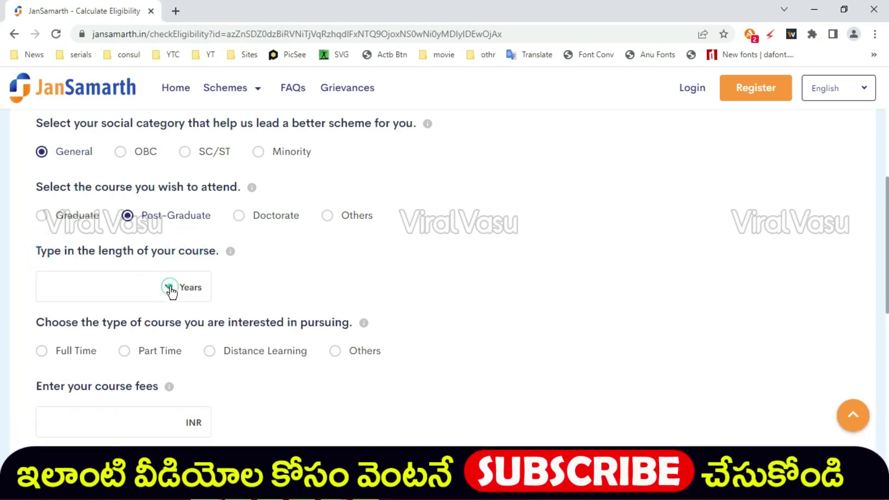
left_click(54, 389)
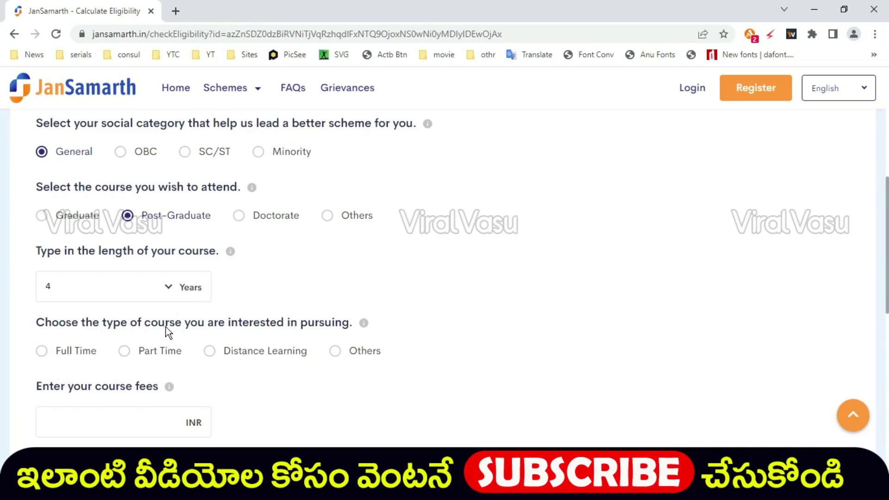
- Select Full Time study and enter ₹4,00,000 as the course fees
left_click(42, 352)
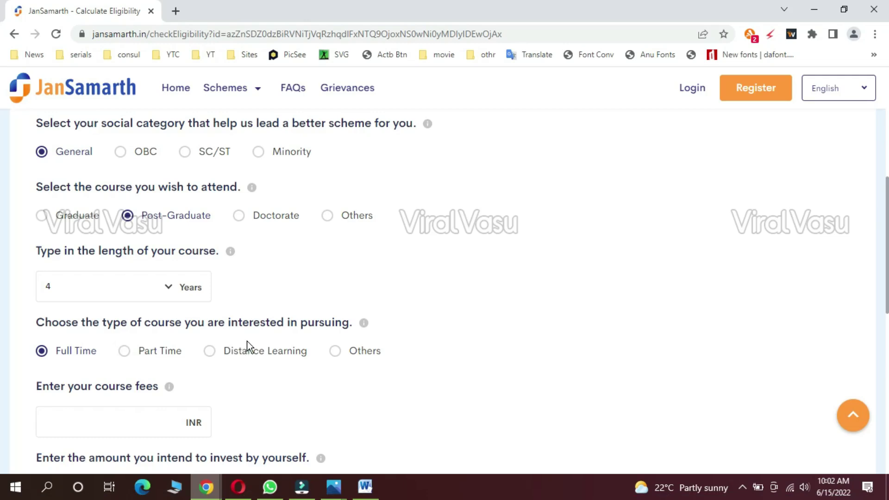
scroll(276, 308, "down", 2)
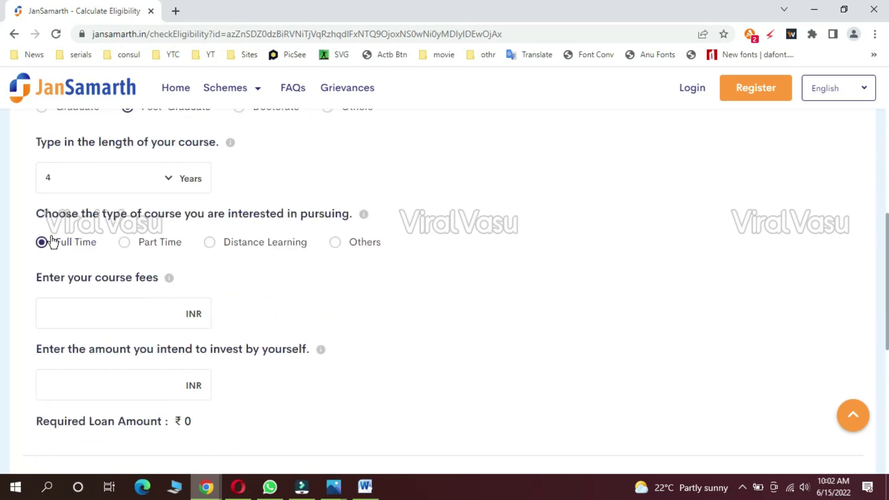
left_click(75, 311)
type("4000000")
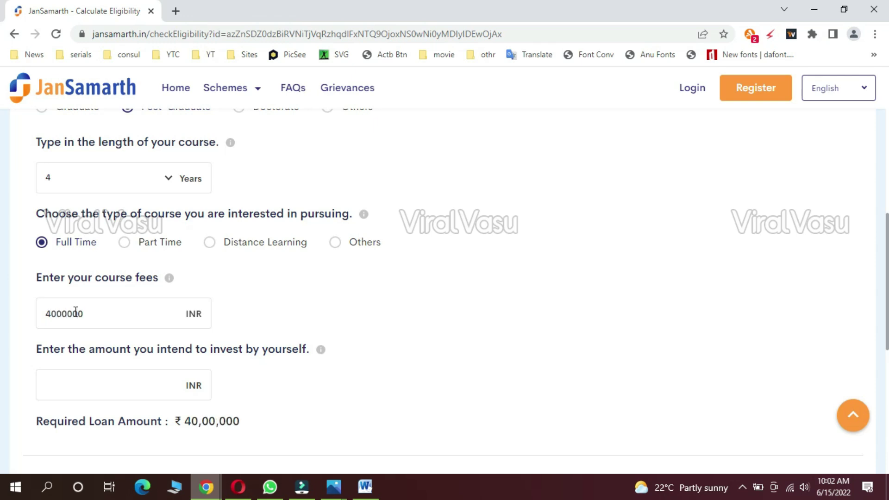
left_click(244, 423)
- Enter ₹1,00,000 as self-investment and calculate the education loan eligibility
left_click(96, 387)
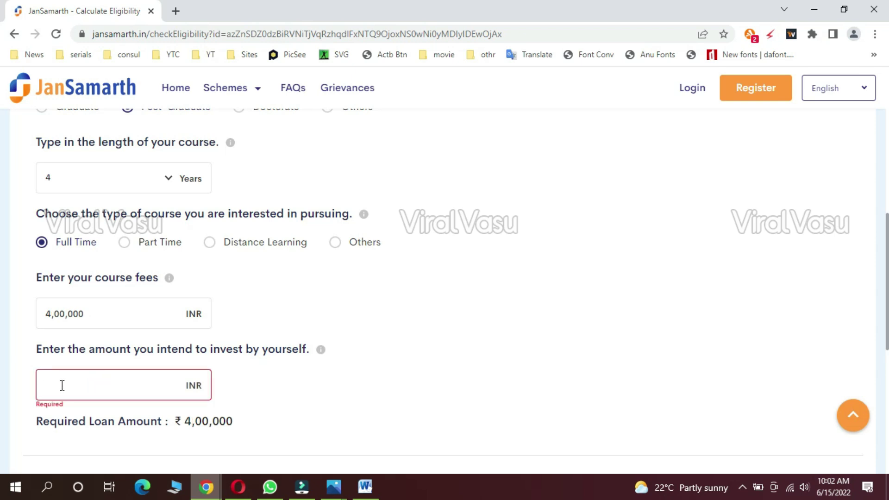
type("1,00,00")
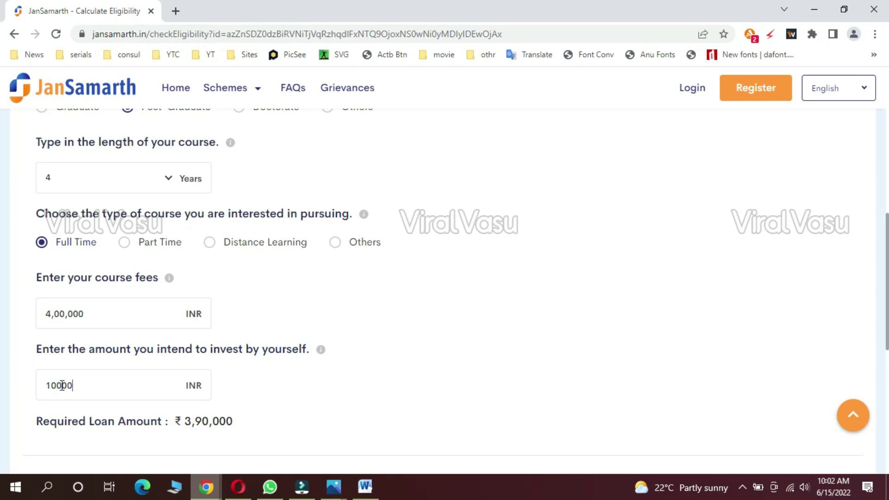
type("0")
left_click(239, 422)
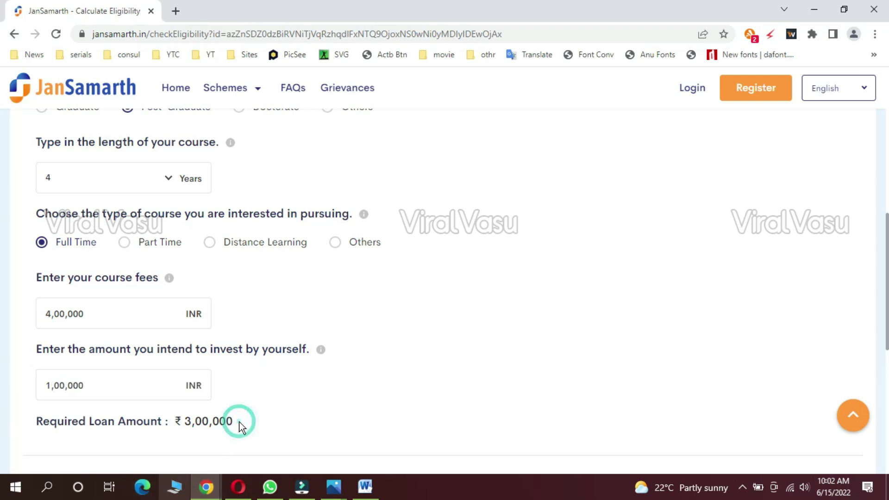
left_click(188, 419)
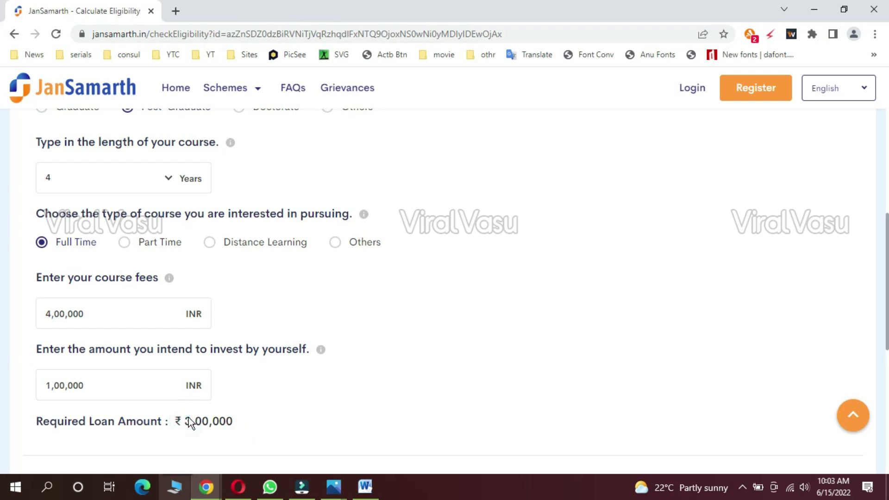
scroll(189, 422, "down", 4)
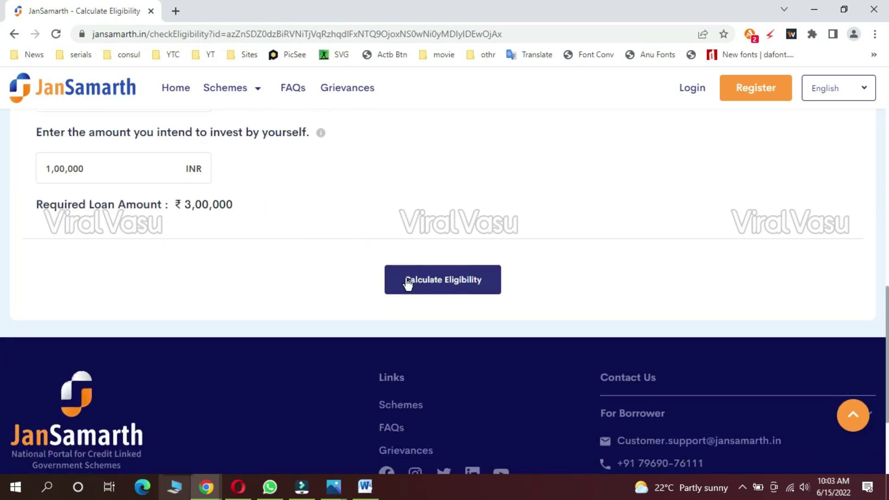
left_click(440, 283)
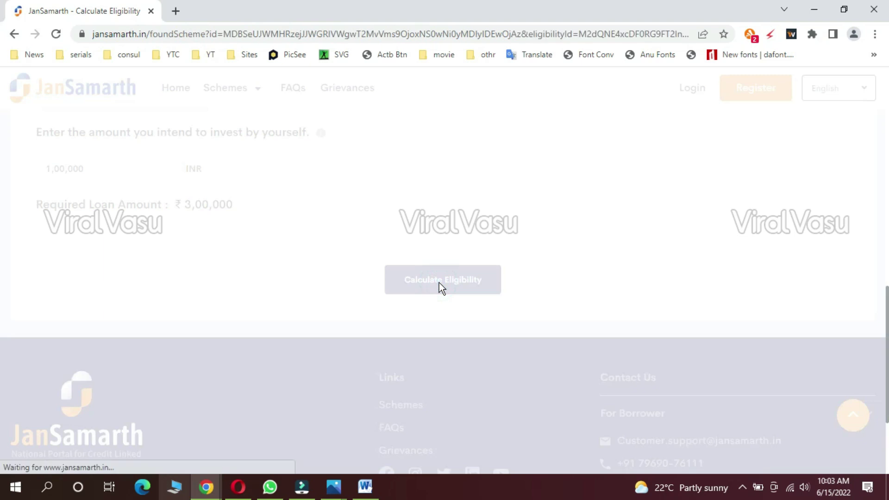
- Look over the CSIS scheme found for the education loan and go back to the home page
scroll(435, 268, "down", 5)
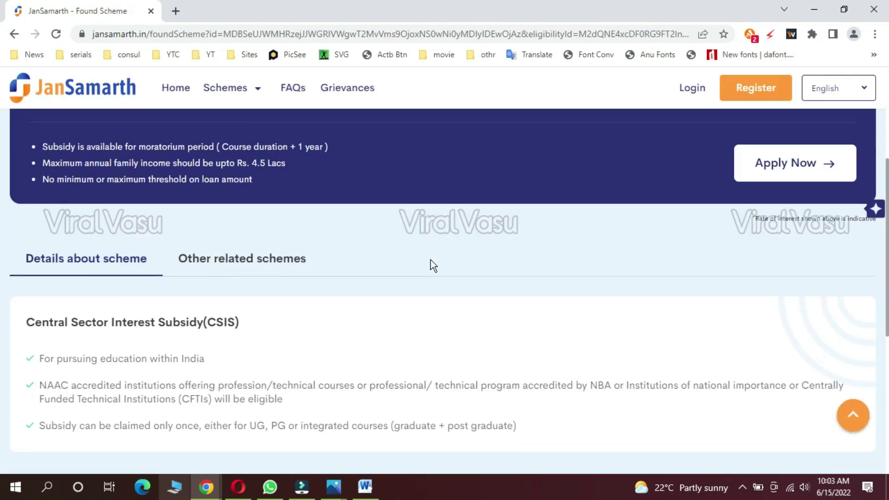
scroll(433, 266, "up", 5)
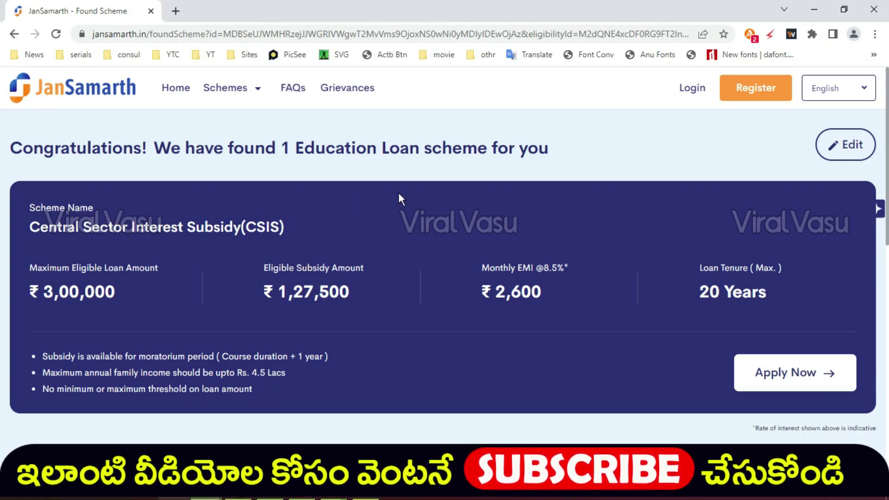
left_click(312, 140)
left_click(297, 149)
left_click(71, 227)
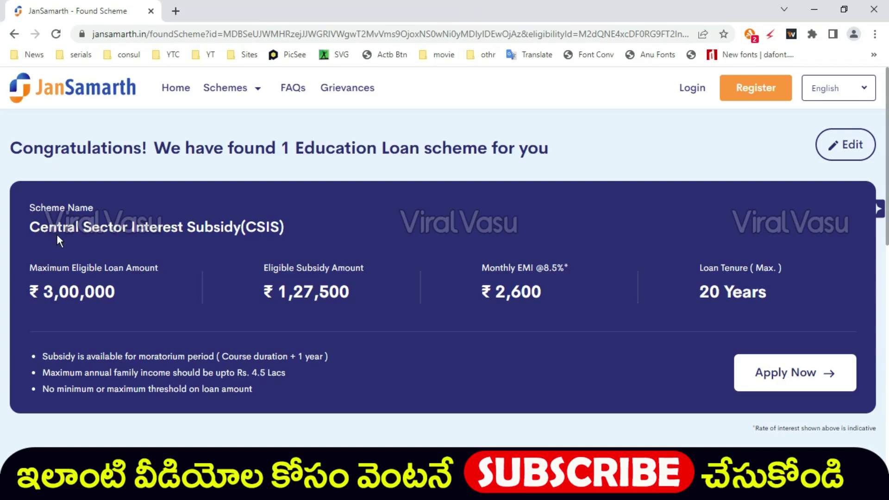
left_click(160, 234)
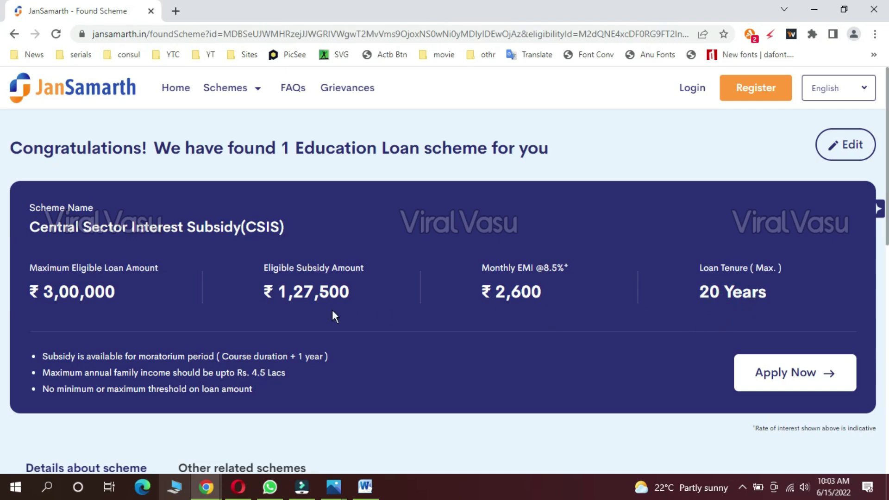
scroll(333, 312, "down", 5)
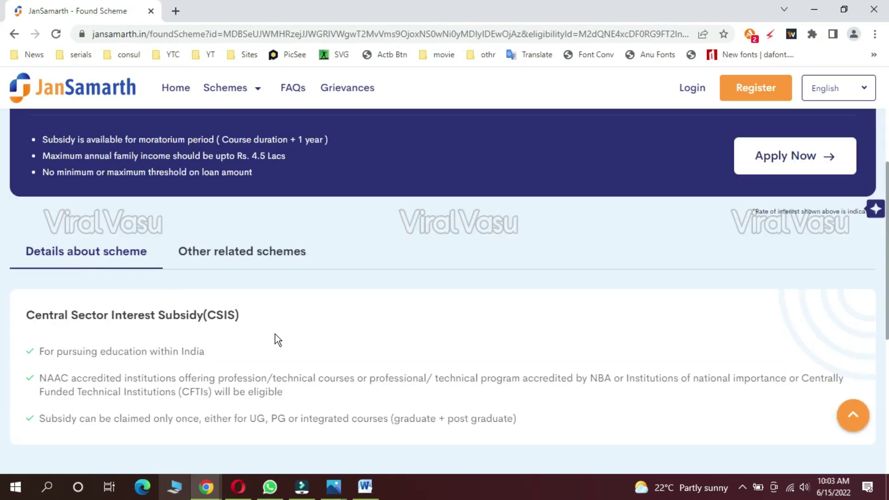
scroll(275, 335, "down", 6)
scroll(255, 179, "up", 2)
left_click(176, 87)
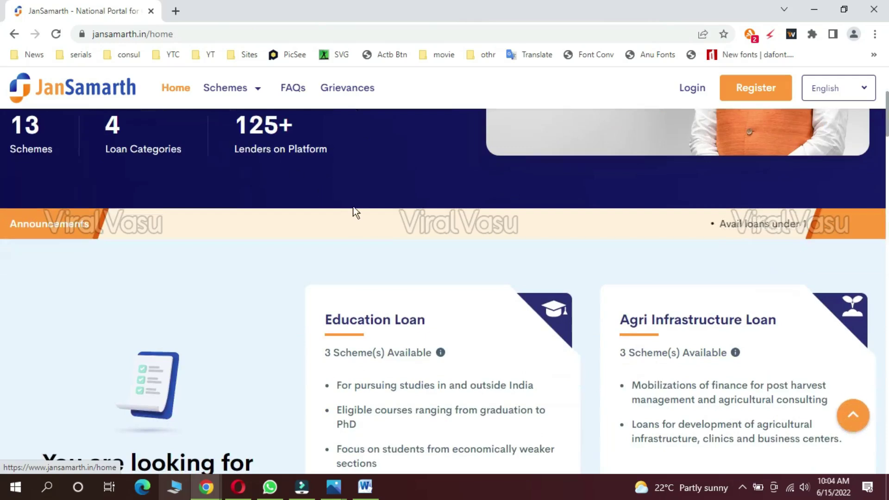
- Open the Agri Infrastructure Loan check and choose Individual, Male and General category
scroll(490, 248, "down", 5)
scroll(661, 244, "up", 3)
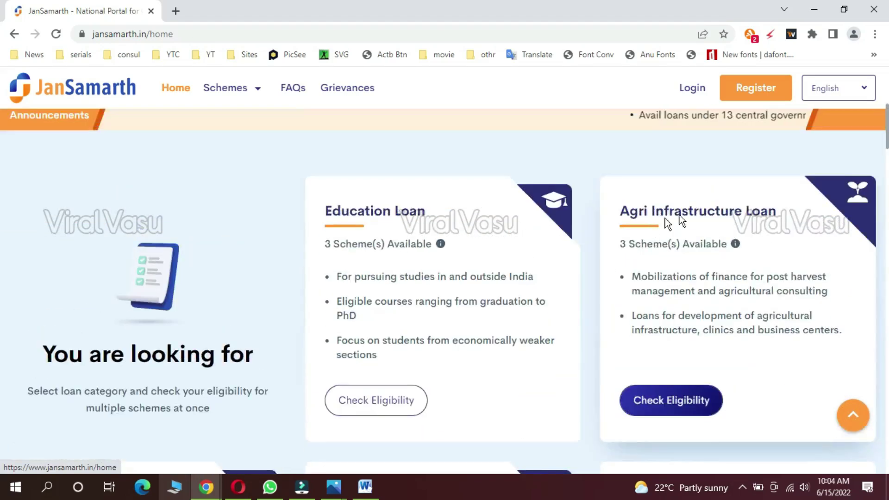
left_click(675, 404)
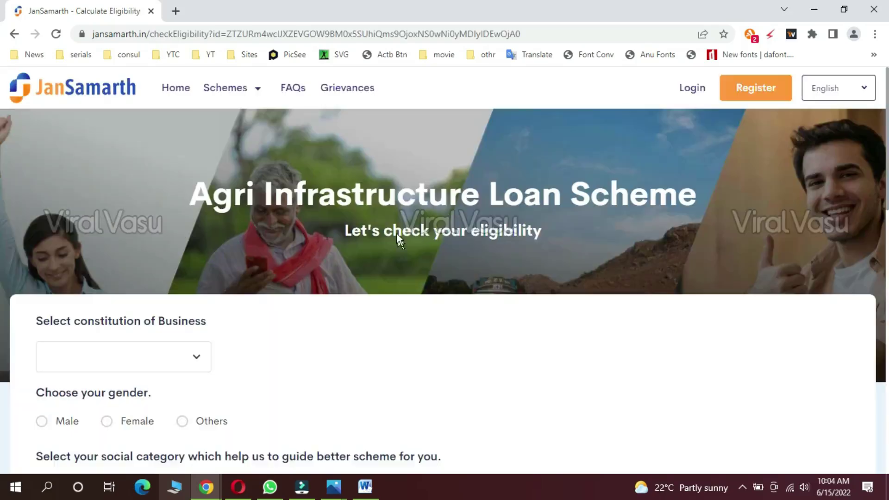
scroll(396, 232, "down", 2)
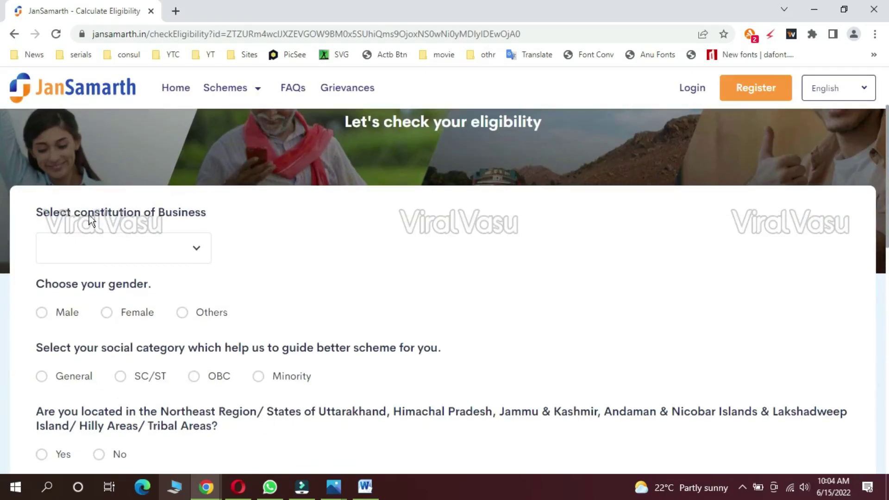
left_click(98, 254)
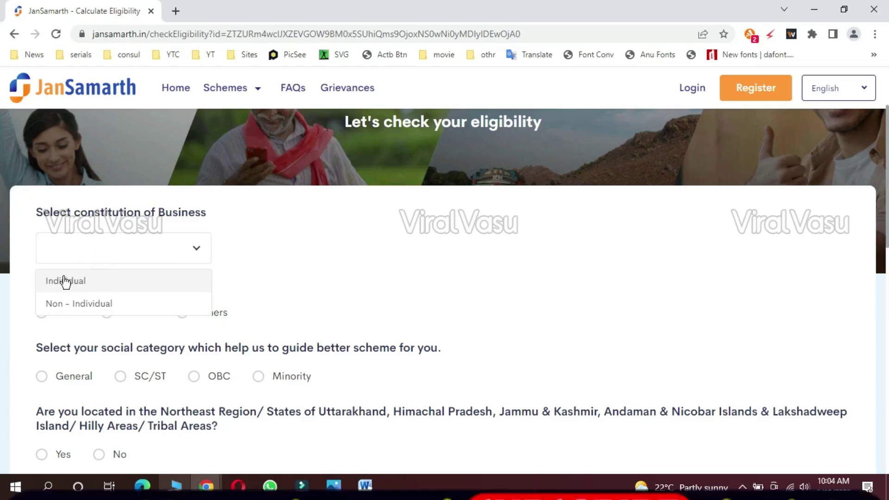
left_click(65, 281)
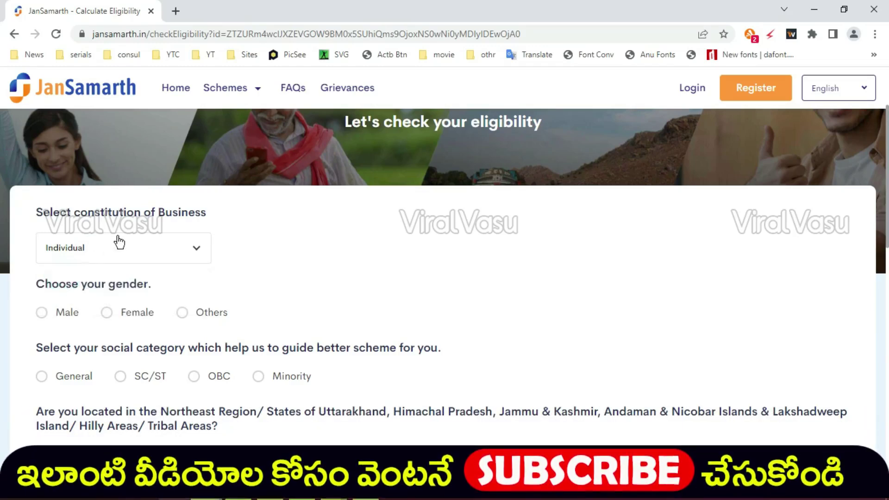
scroll(269, 227, "down", 1)
scroll(274, 232, "down", 2)
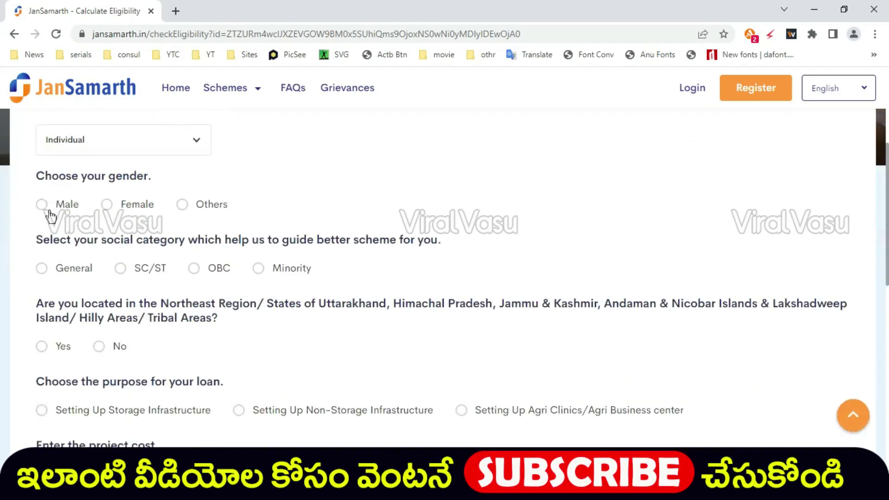
left_click(41, 205)
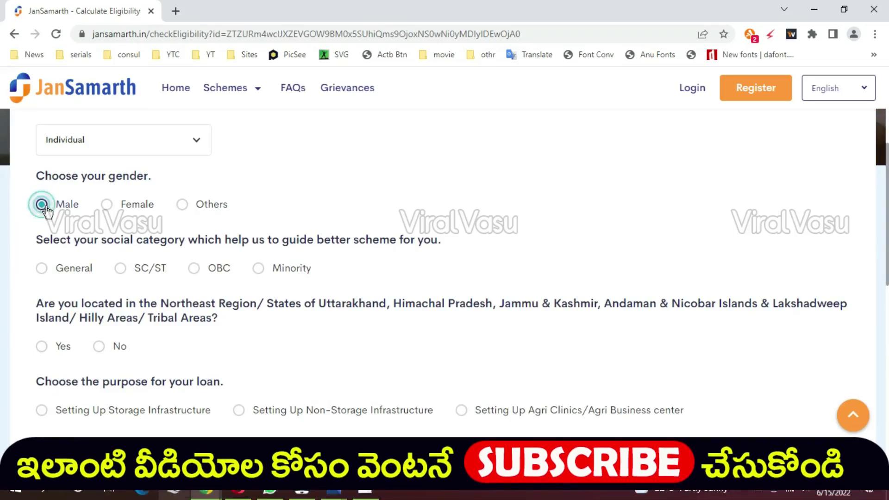
left_click(43, 270)
- Answer No for northeast/hilly areas and pick Setting Up Storage Infrastructure as the purpose
scroll(99, 251, "down", 2)
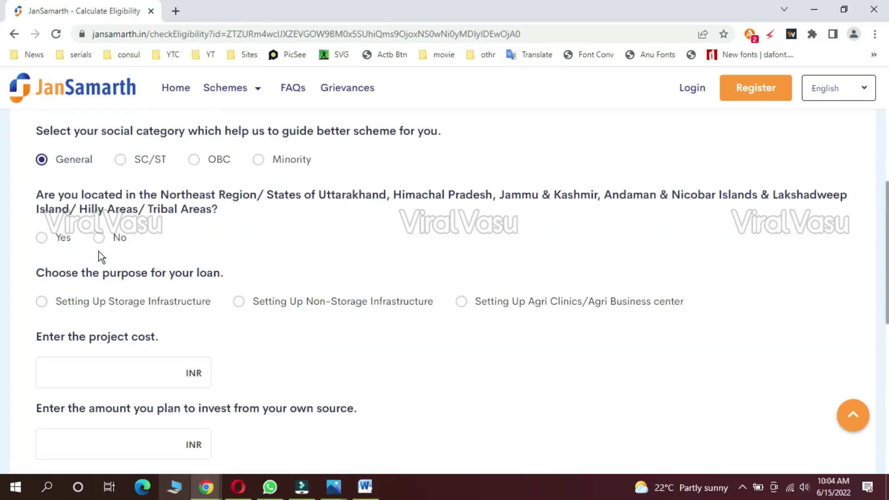
left_click(332, 197)
left_click(237, 194)
left_click(332, 196)
left_click(416, 195)
left_click(560, 196)
left_click(684, 202)
left_click(188, 211)
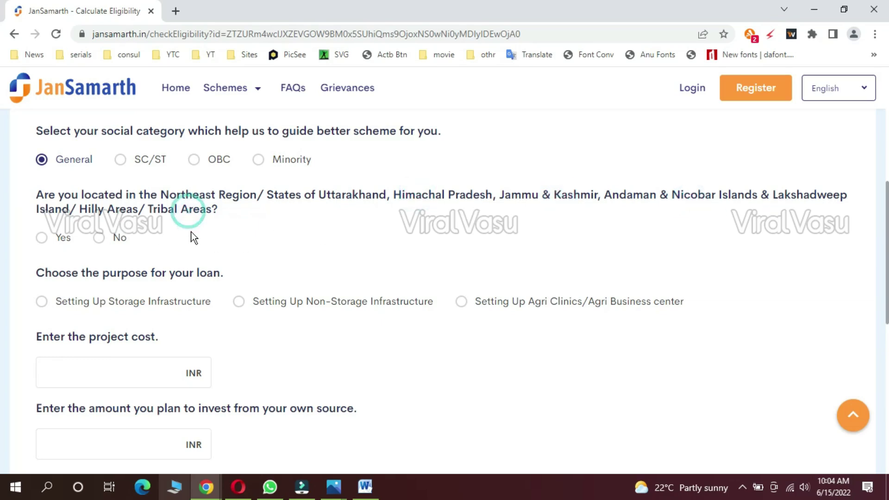
left_click(99, 238)
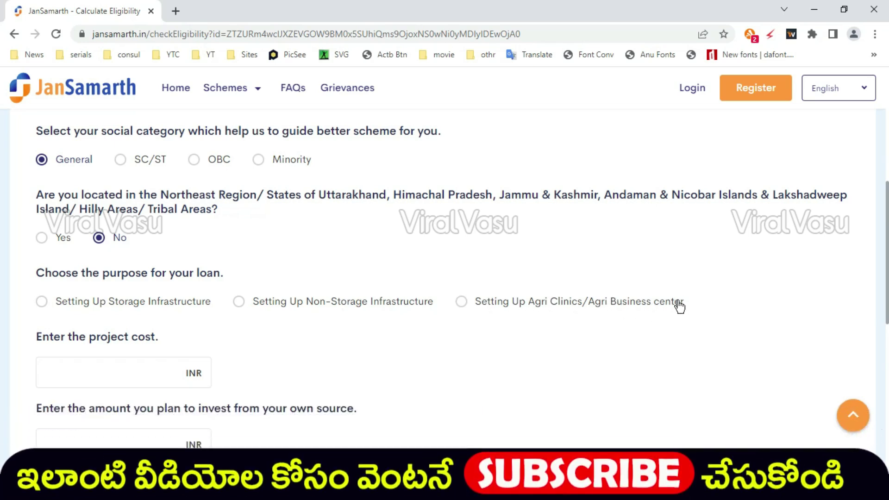
left_click(95, 307)
left_click(95, 308)
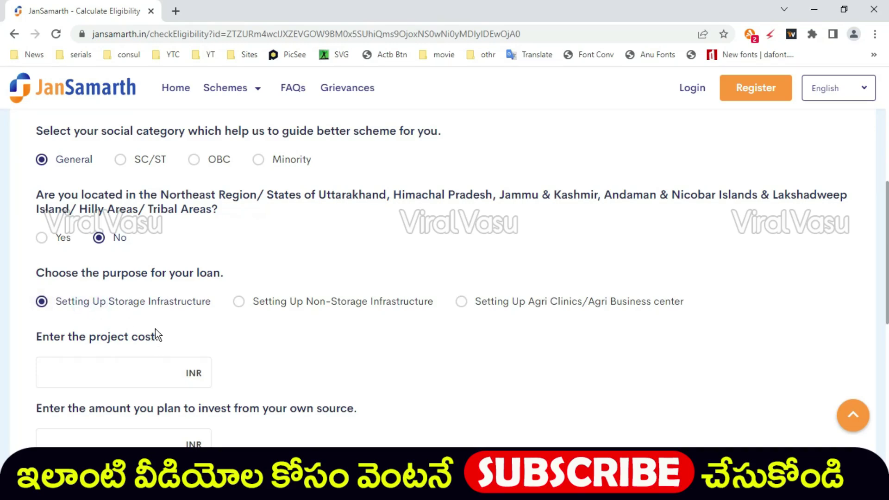
- Enter ₹10,00,000 project cost and ₹4,00,000 own funds, then calculate eligibility
scroll(155, 328, "down", 2)
left_click(121, 257)
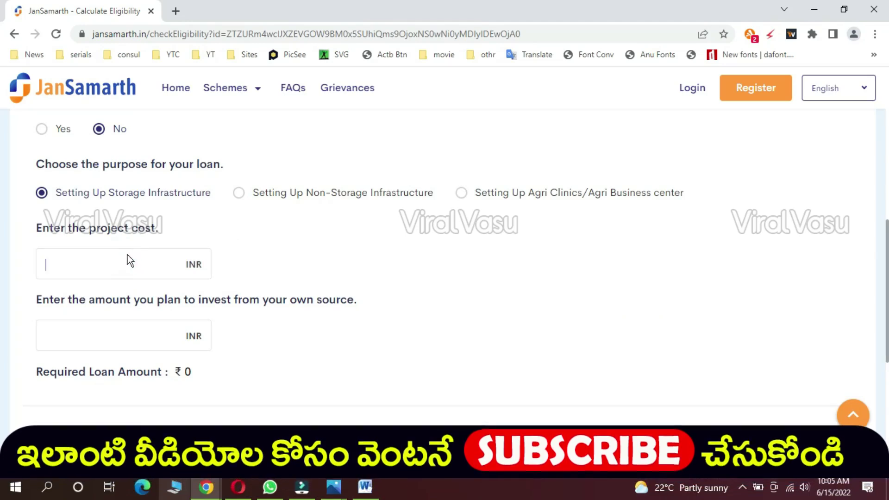
left_click(113, 273)
type("1000000")
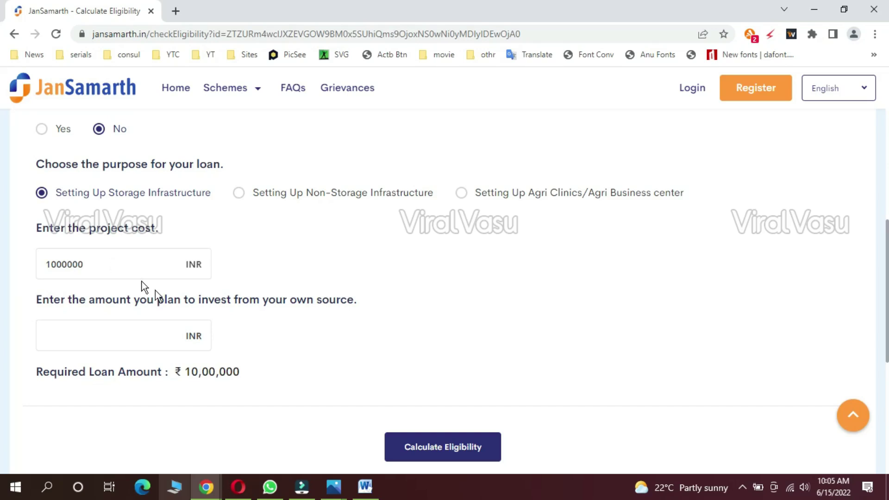
left_click(118, 332)
type("4,00,00")
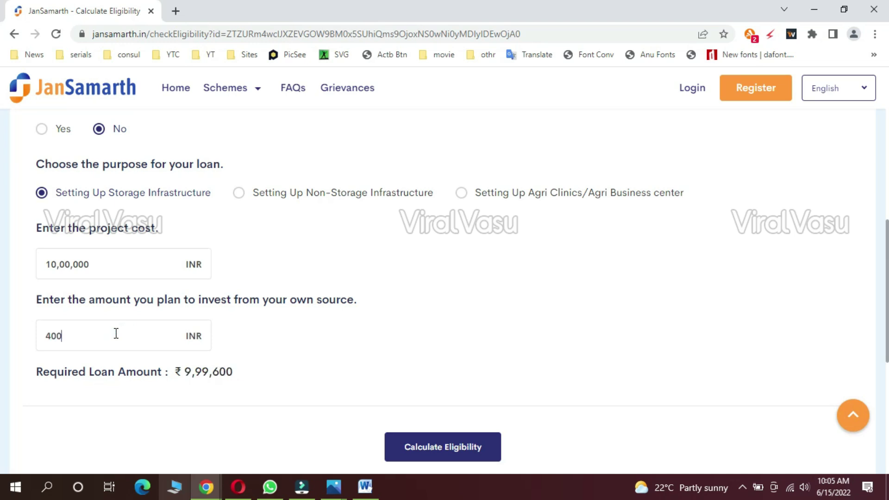
type("000")
left_click(240, 377)
scroll(410, 375, "down", 2)
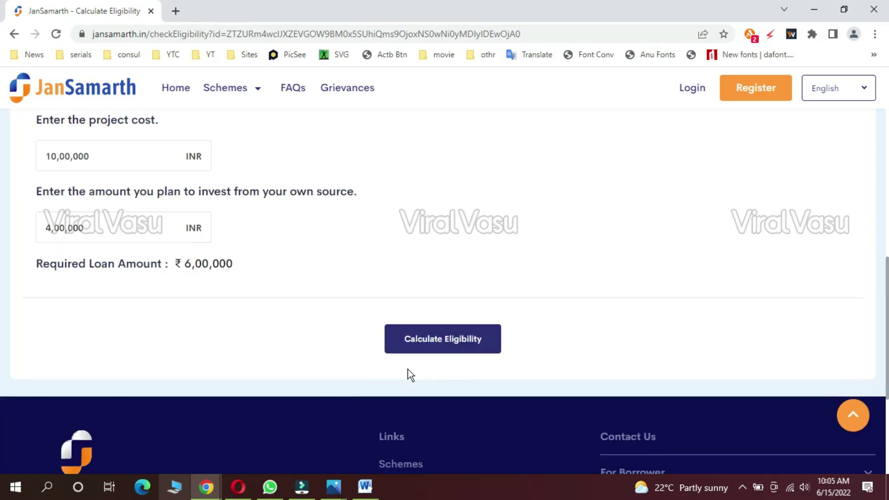
left_click(449, 337)
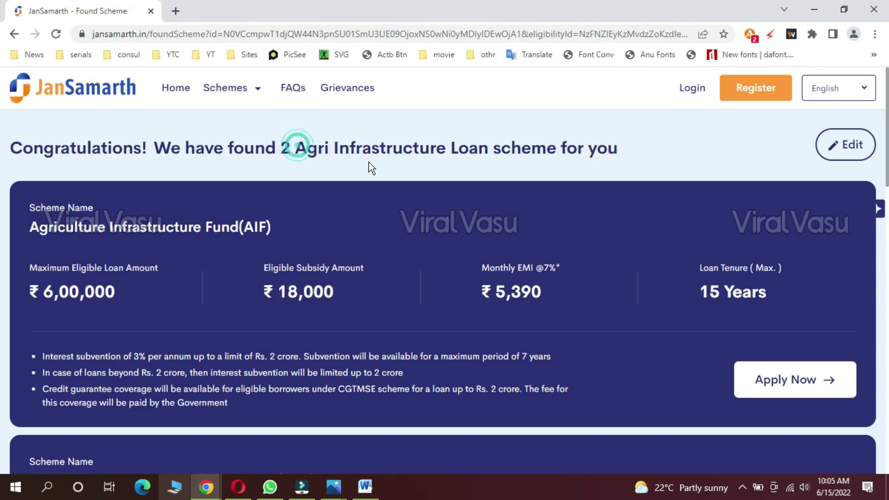
- Look over the two eligible schemes and apply for the AMI scheme
scroll(282, 247, "down", 6)
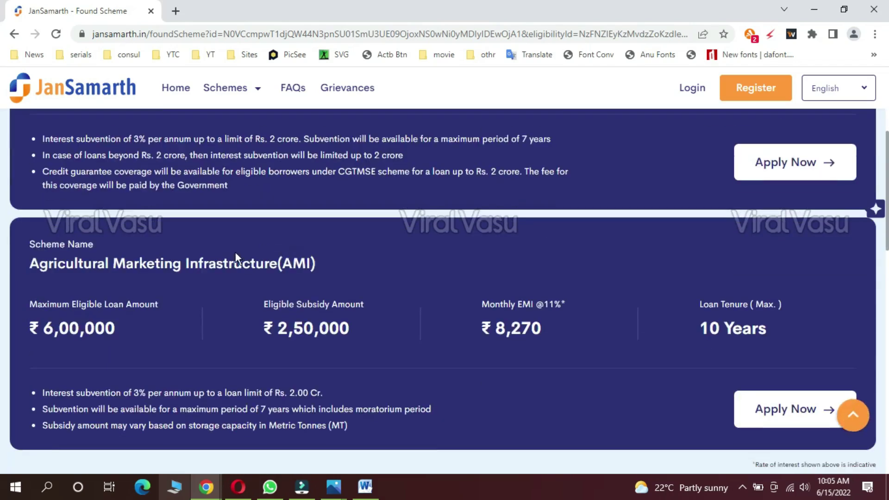
scroll(234, 273, "up", 6)
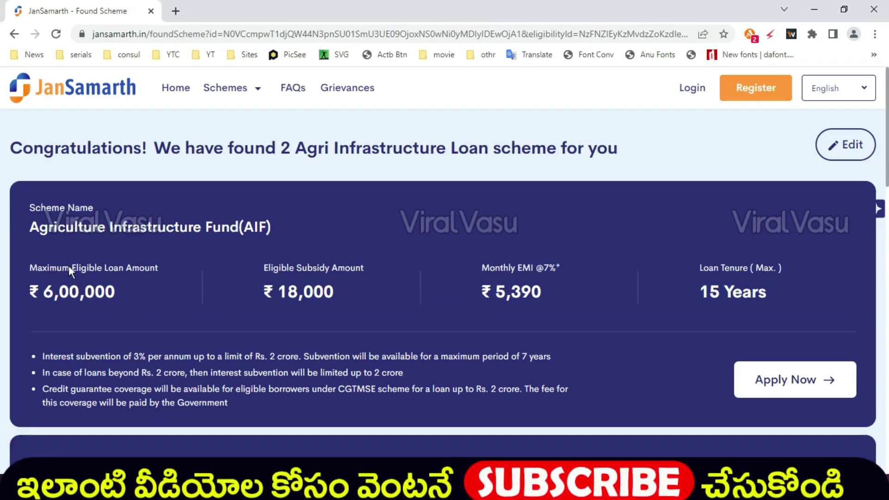
left_click(127, 280)
left_click(287, 291)
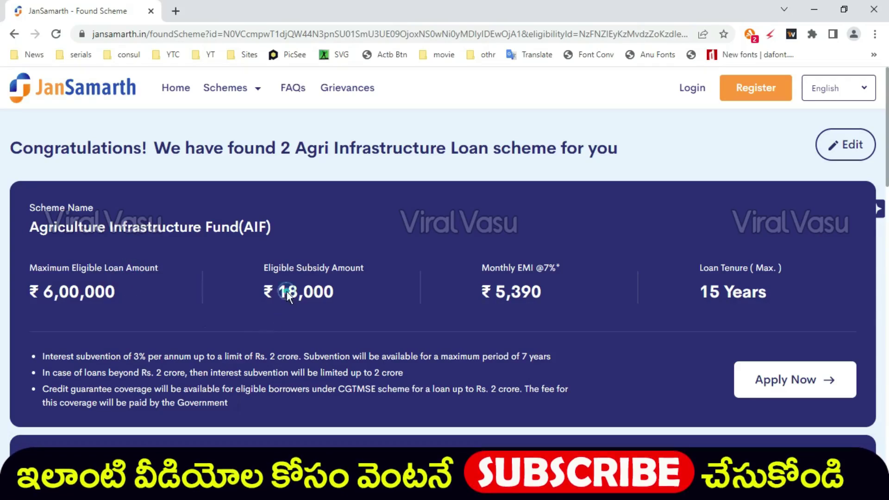
left_click(346, 301)
scroll(490, 307, "down", 5)
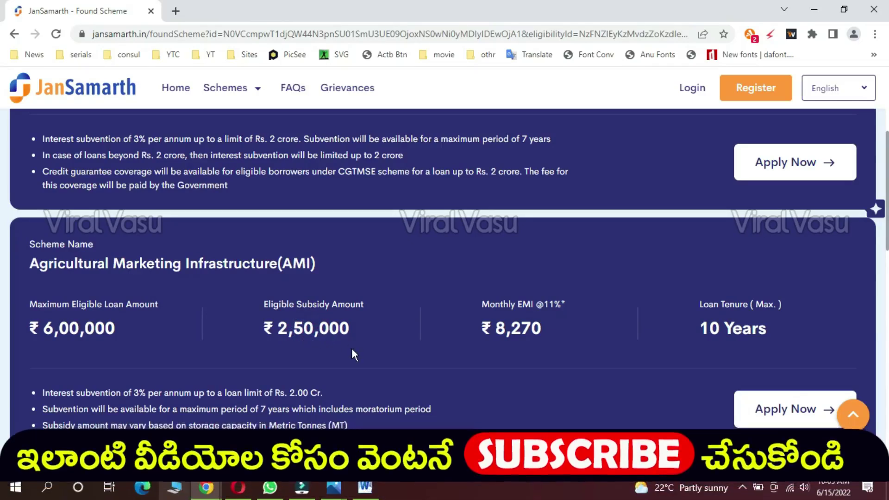
scroll(351, 336, "down", 2)
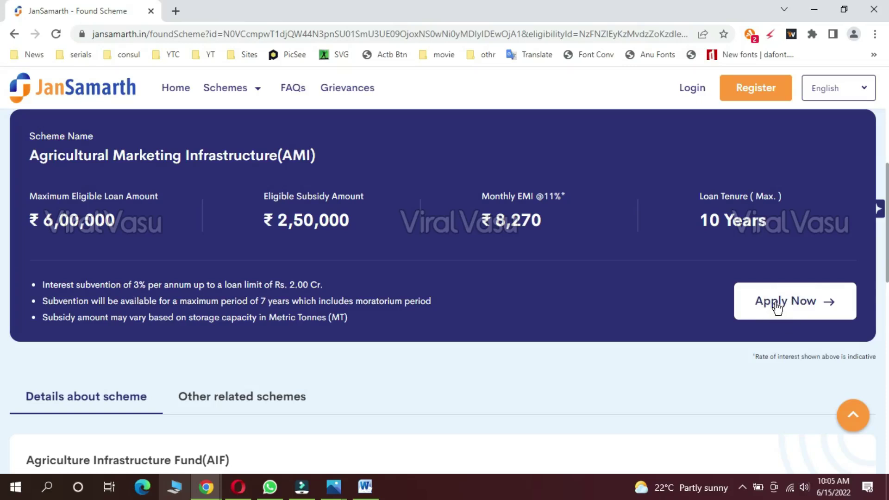
left_click(797, 301)
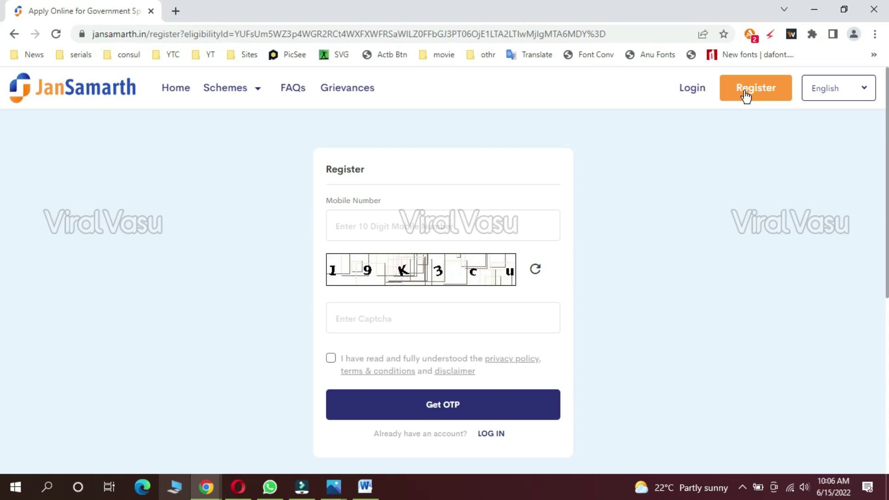
- Enter the mobile number and captcha, tick the acknowledgement and request the registration OTP
left_click(357, 225)
type("99517")
left_click(383, 317)
type("19K3cu")
left_click(330, 358)
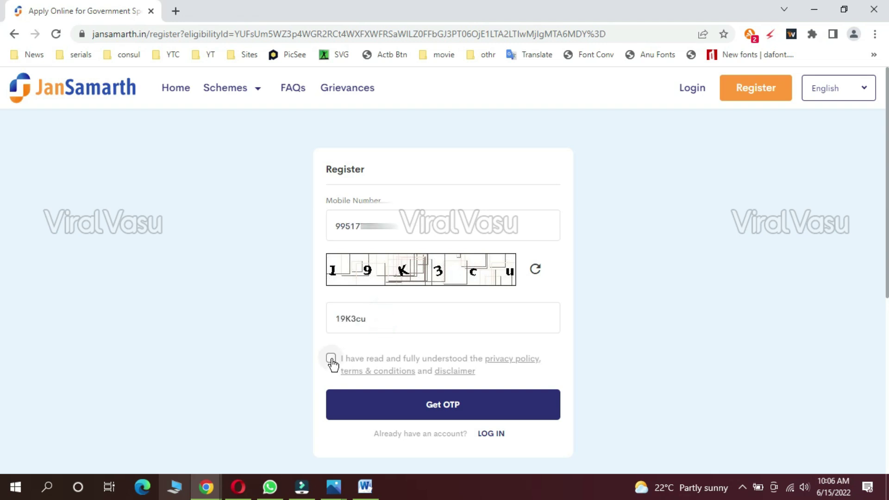
left_click(432, 405)
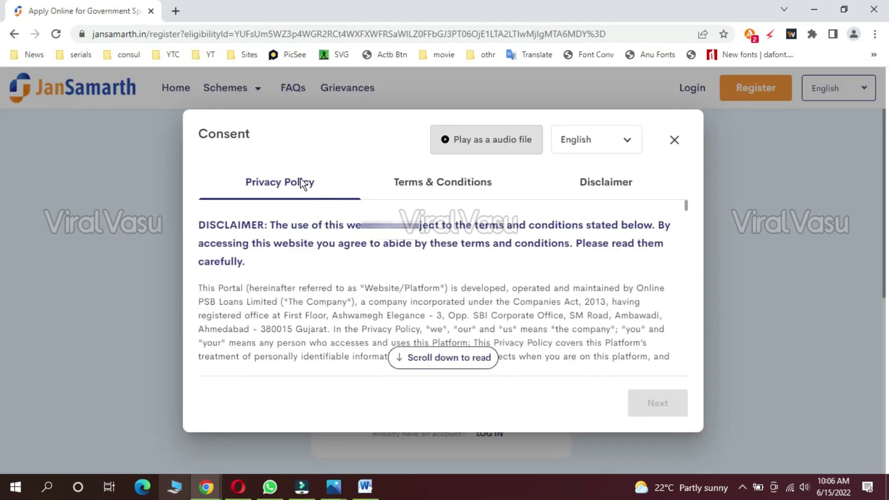
- Read through Privacy Policy, Terms & Conditions and Disclaimer, tick the declaration and agree
scroll(641, 241, "down", 4)
scroll(640, 242, "down", 10)
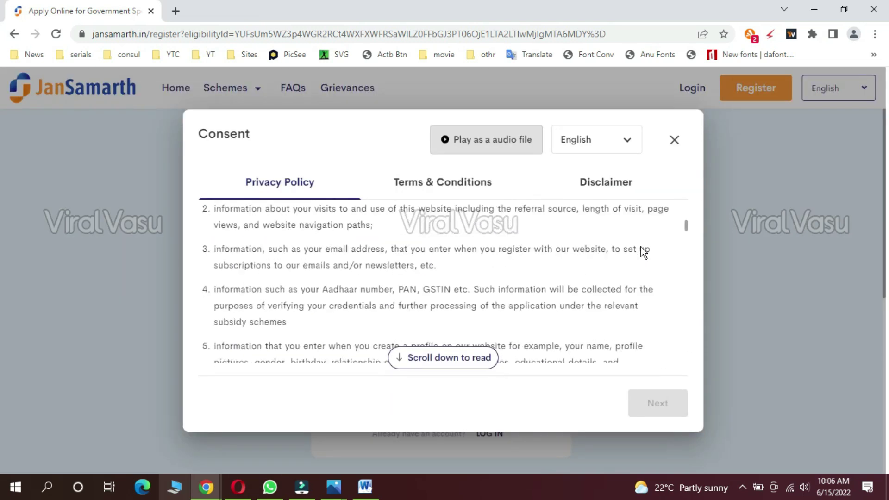
scroll(675, 345, "down", 10)
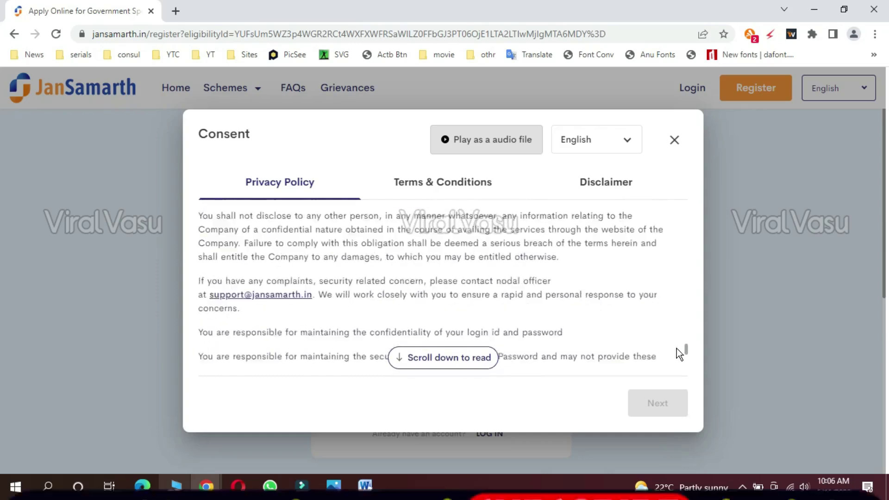
left_click(657, 402)
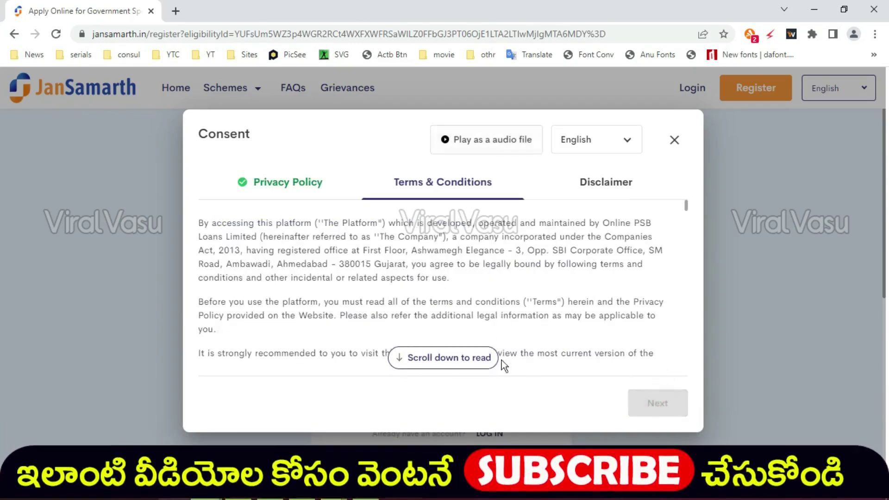
scroll(652, 283, "down", 15)
scroll(661, 310, "down", 10)
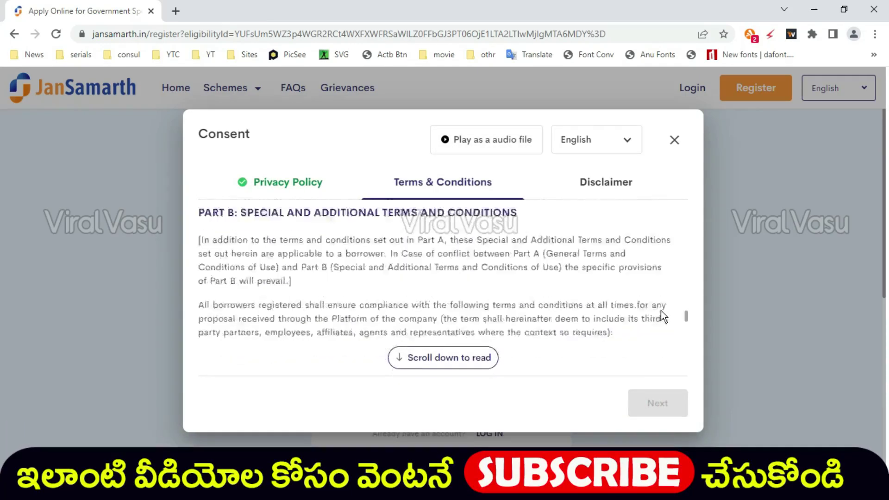
scroll(671, 345, "down", 15)
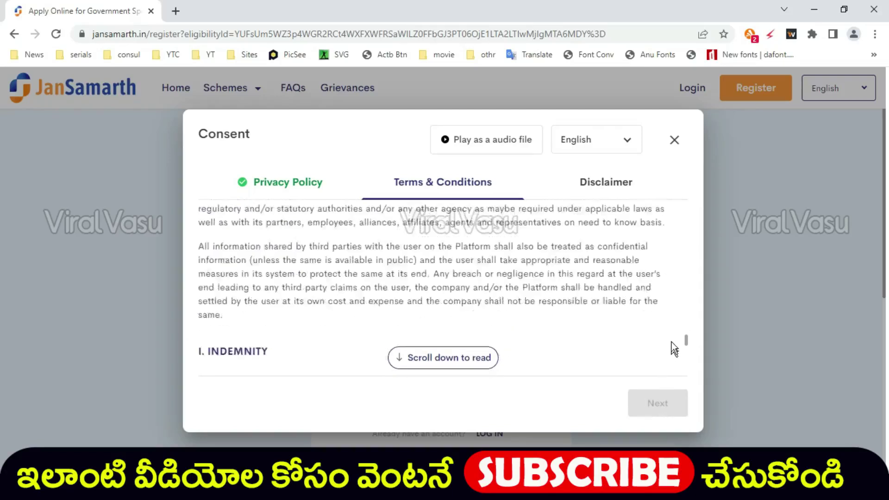
left_click(650, 402)
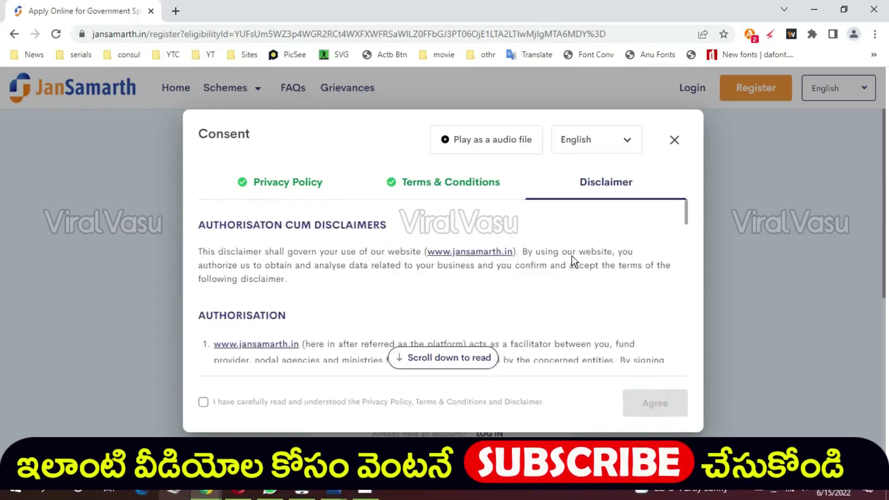
scroll(485, 271, "down", 15)
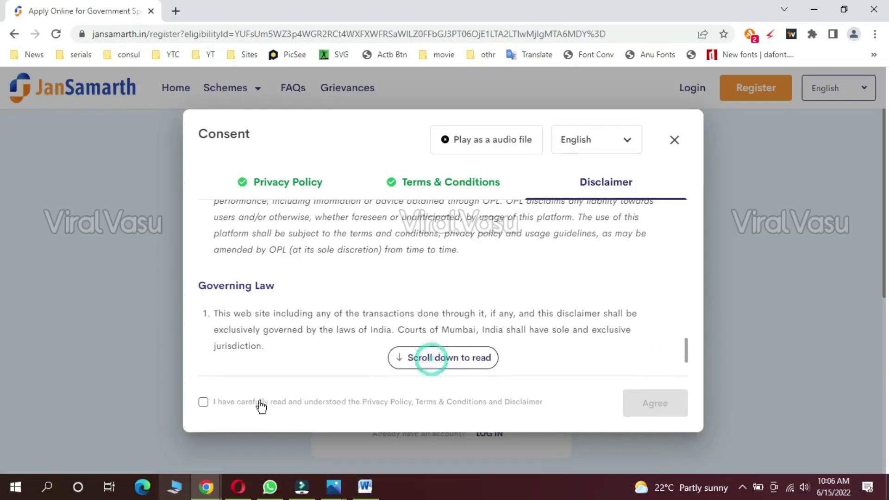
left_click(205, 402)
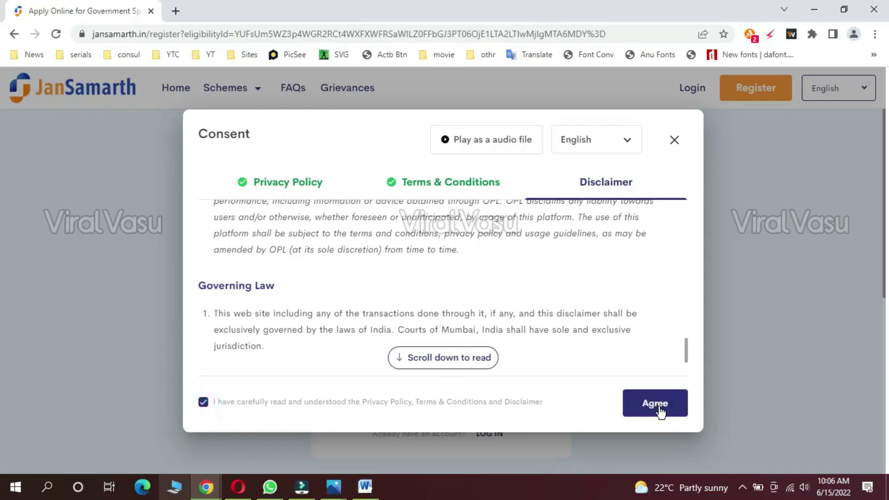
left_click(657, 405)
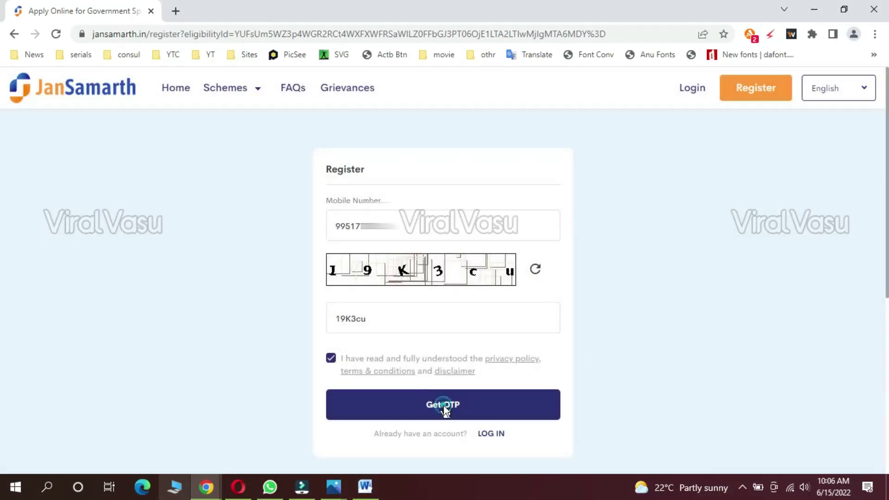
- Request and enter the mobile number's one-time verification code
left_click(445, 404)
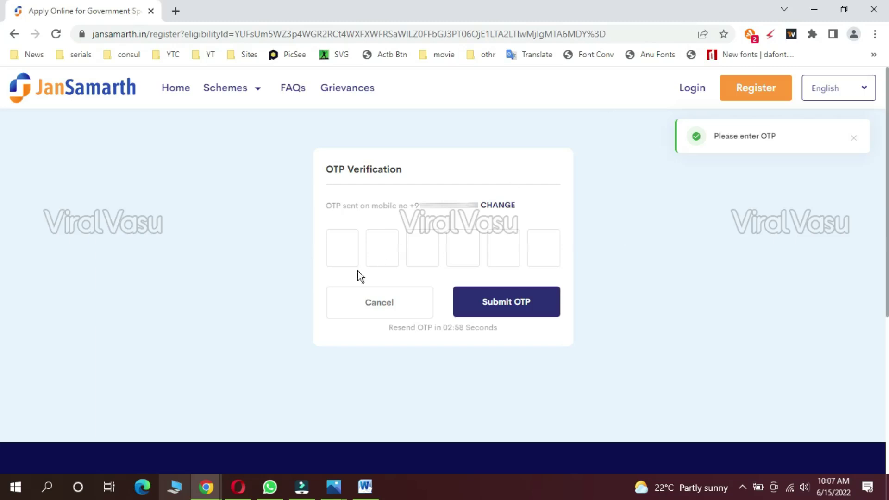
left_click(331, 260)
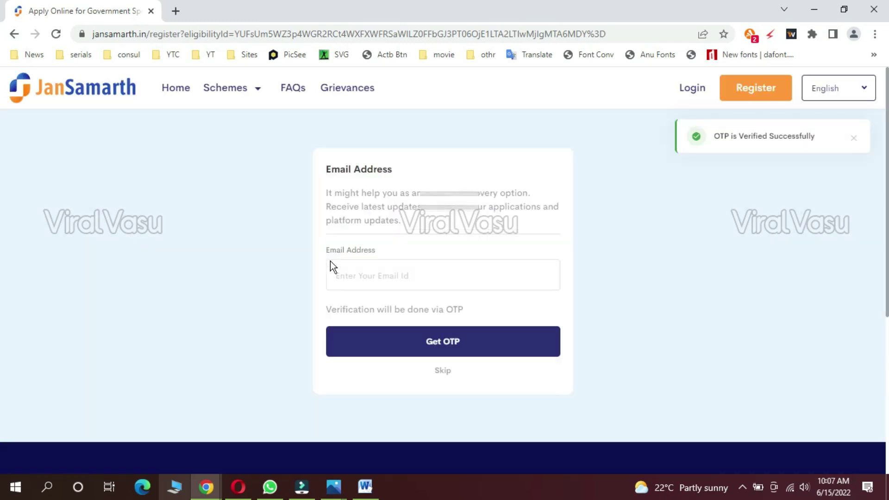
- Paste in the user's e-mail address and request its verification code
left_click(366, 273)
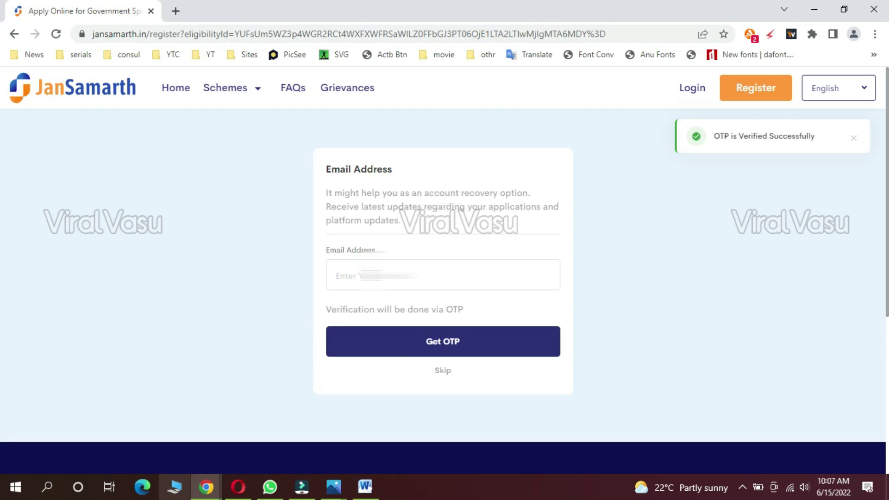
key("ctrl+v")
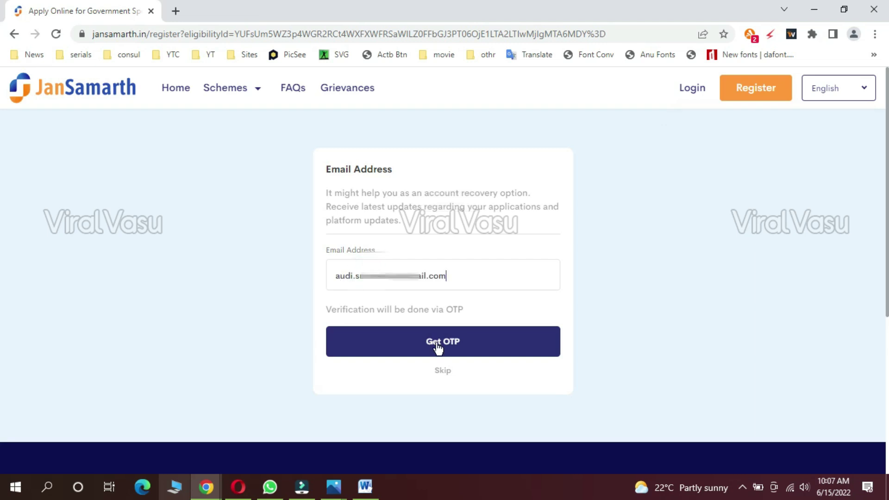
left_click(437, 345)
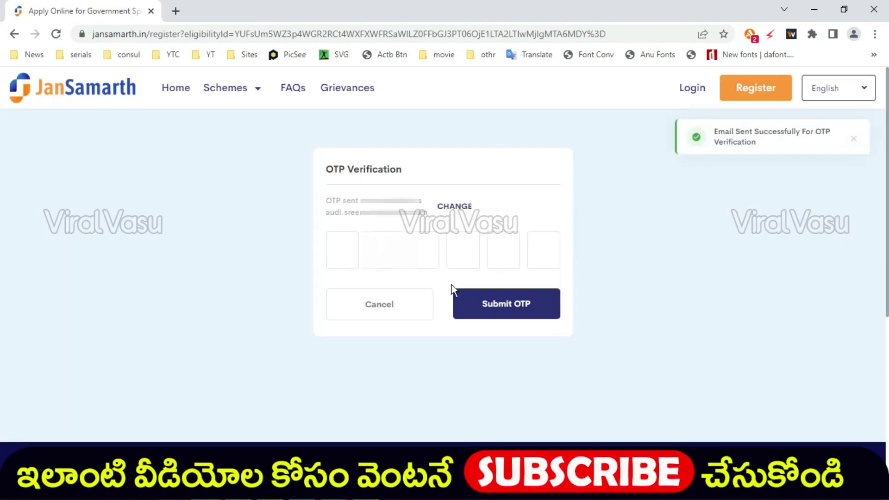
left_click(336, 257)
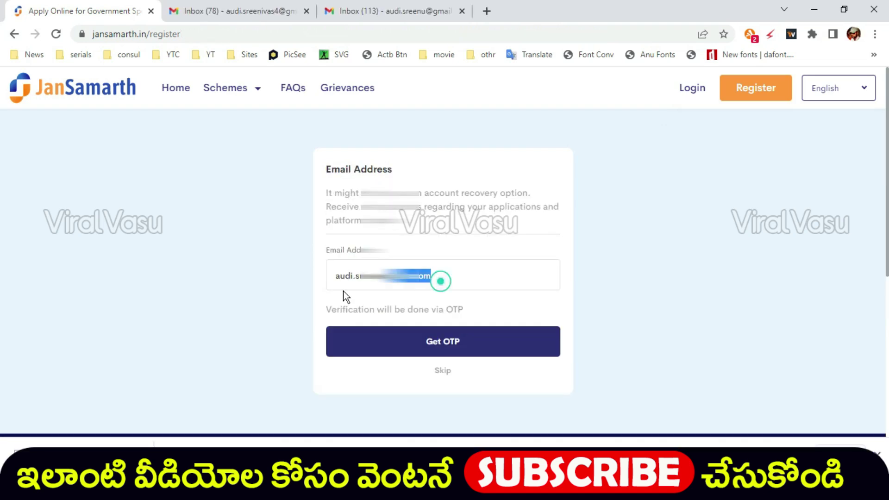
left_click_drag(440, 278, 336, 276)
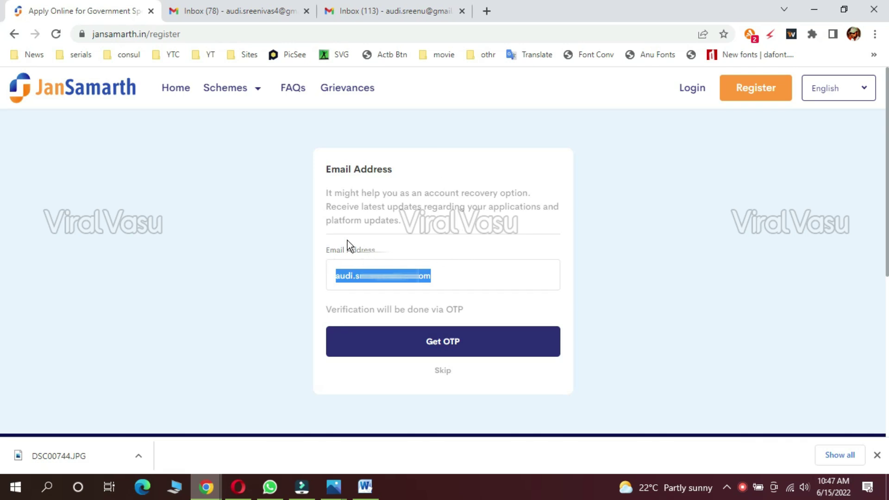
- Skip e-mail verification, then proceed with the AMI scheme card on the dashboard
left_click(442, 371)
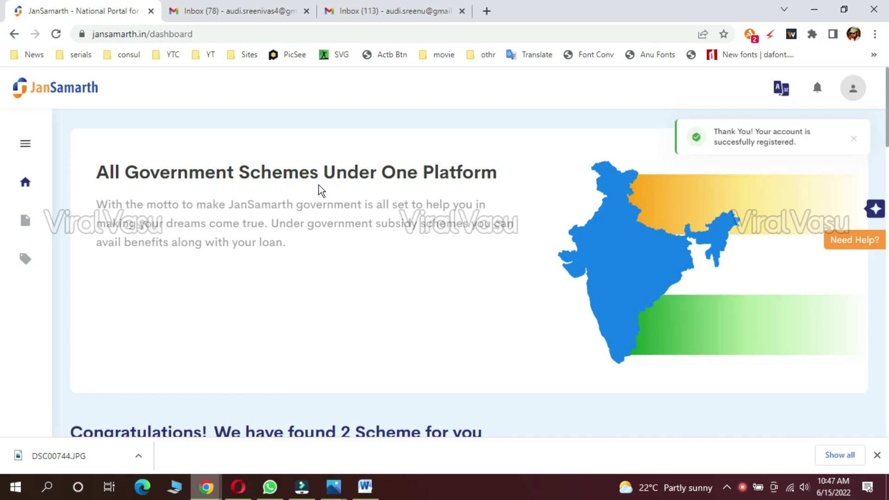
scroll(318, 187, "down", 12)
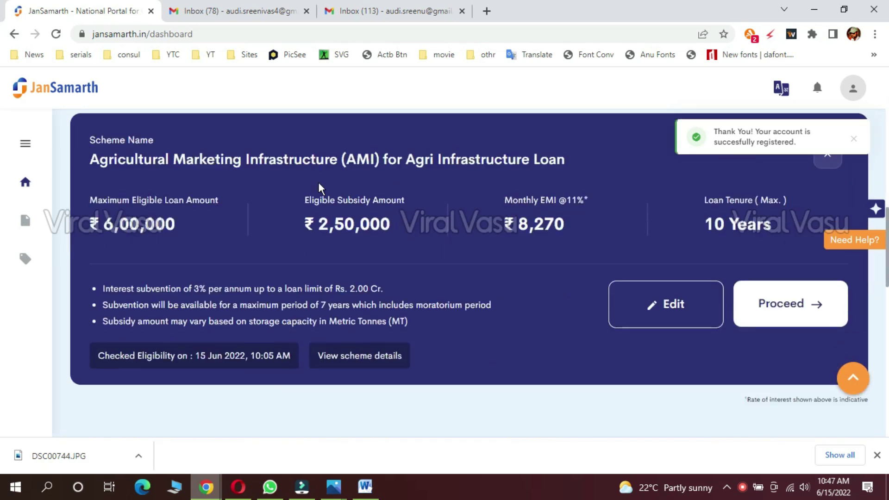
scroll(171, 243, "up", 10)
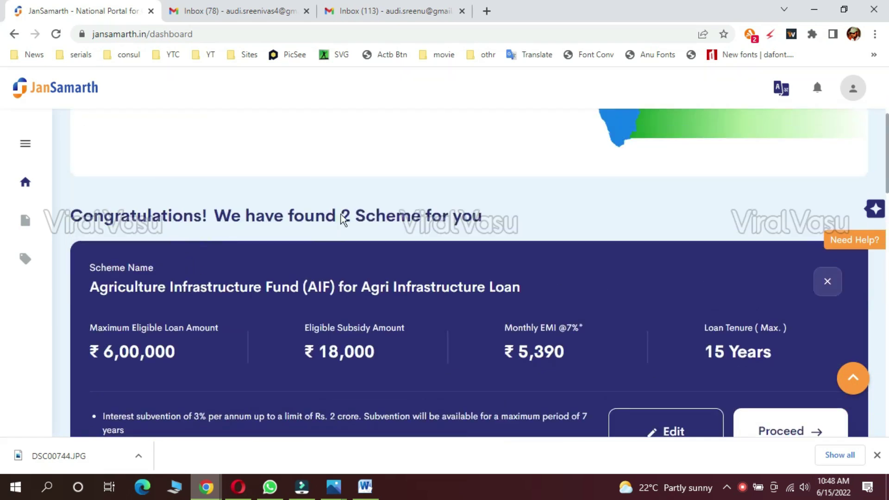
scroll(162, 277, "down", 8)
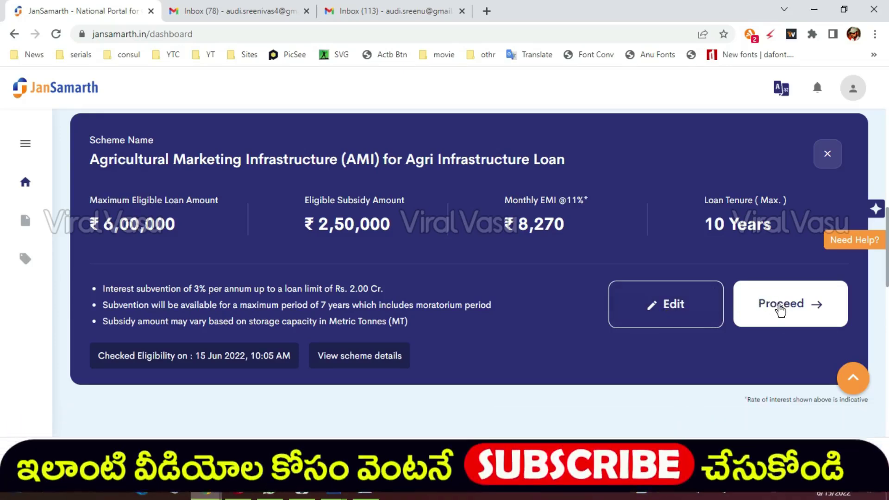
left_click(781, 308)
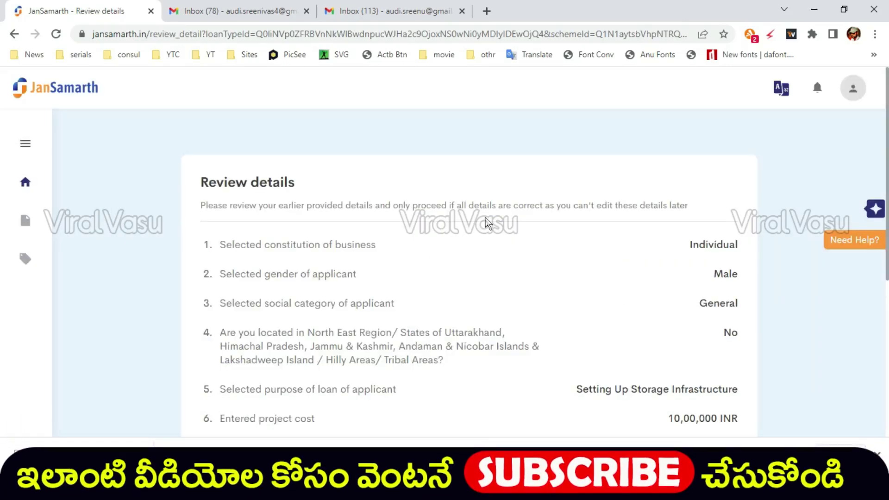
- Confirm the AMI review details, including ₹10,00,000 project cost and ₹4,00,000 own funds
scroll(650, 260, "down", 4)
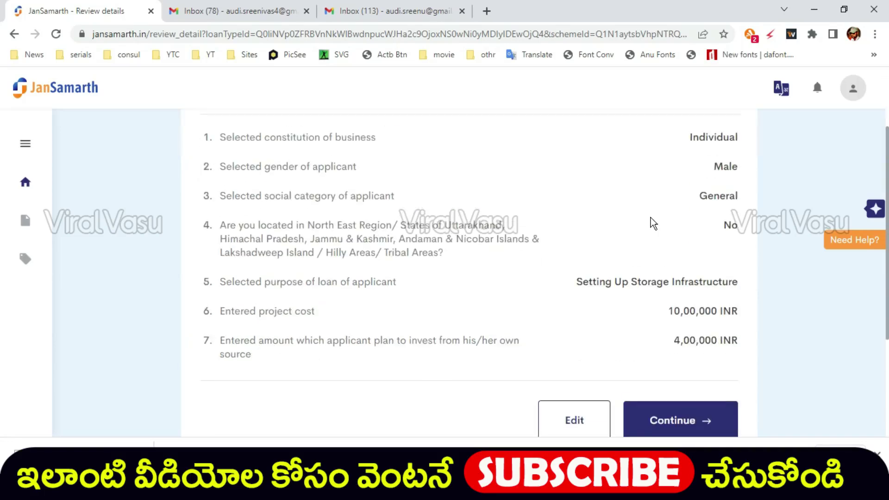
scroll(597, 200, "down", 1)
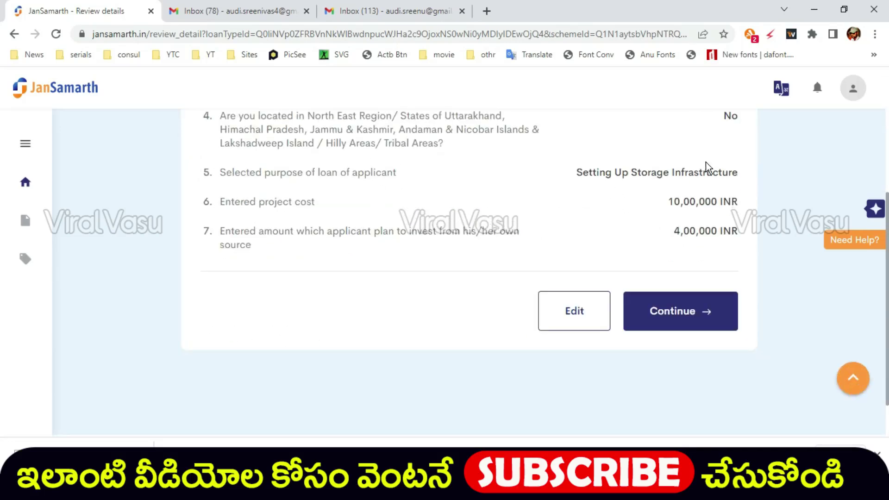
left_click(672, 314)
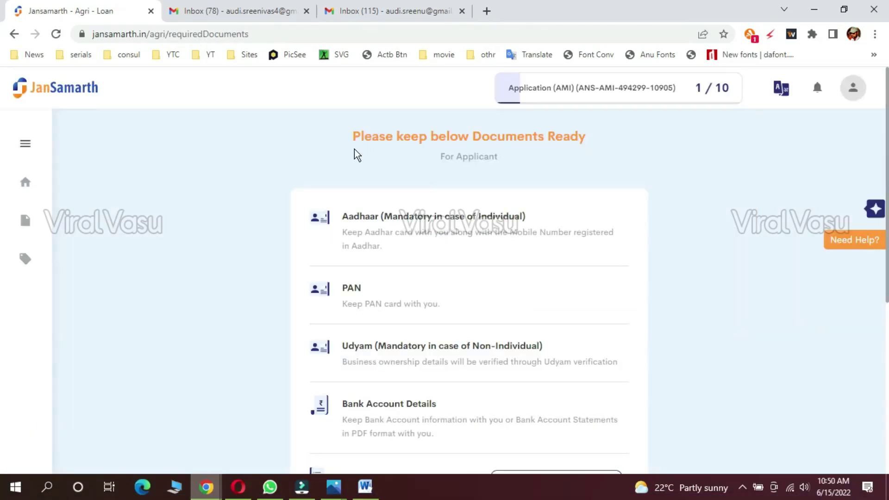
left_click(353, 140)
scroll(388, 259, "down", 6)
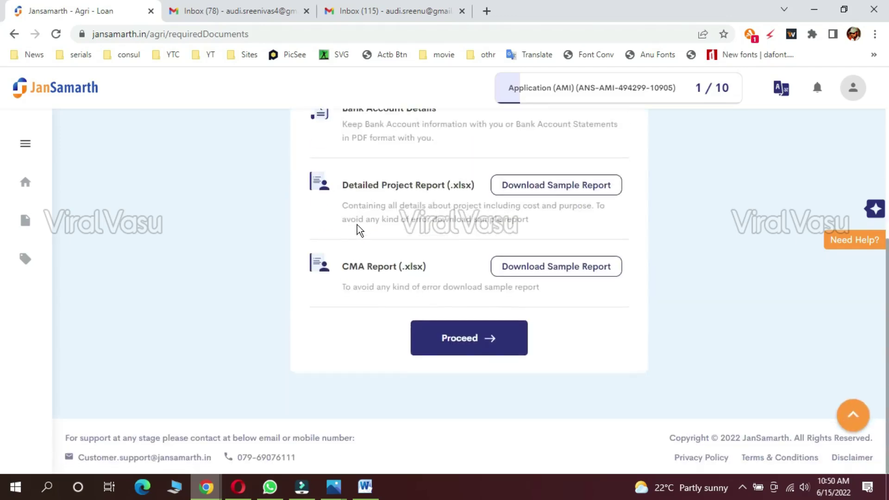
scroll(360, 230, "up", 2)
scroll(387, 337, "up", 4)
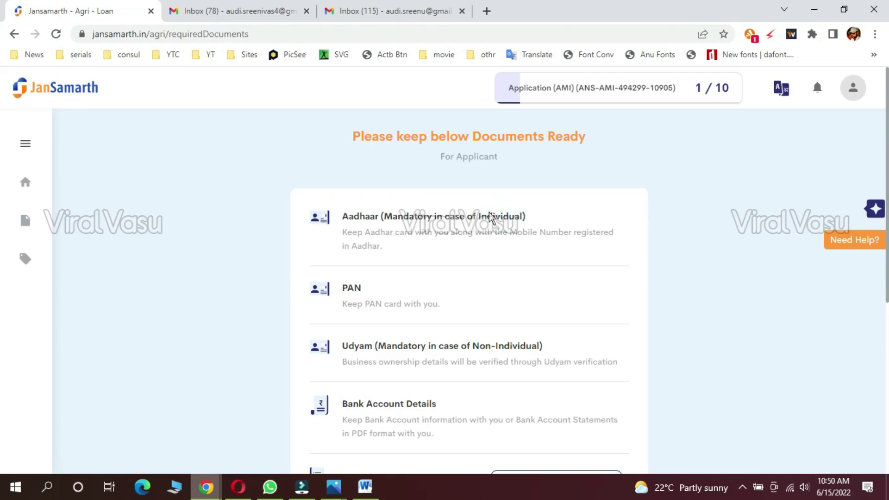
left_click(393, 293)
scroll(417, 287, "down", 2)
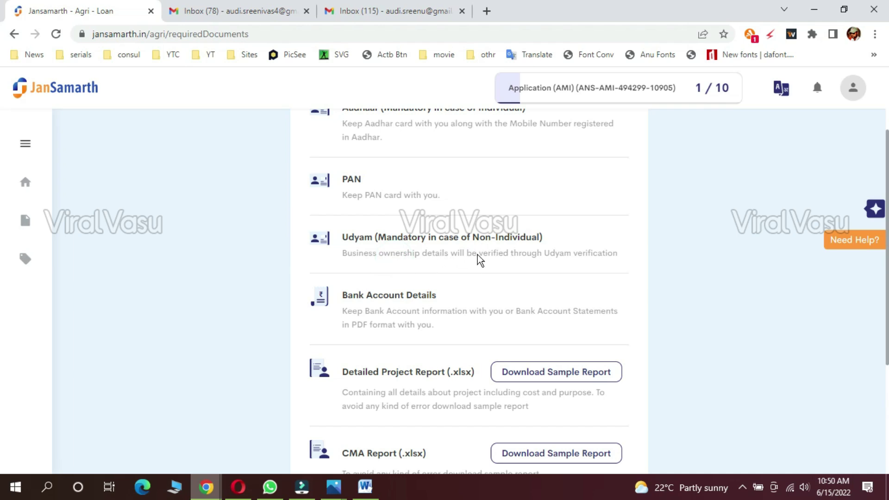
scroll(478, 259, "down", 4)
scroll(482, 171, "up", 2)
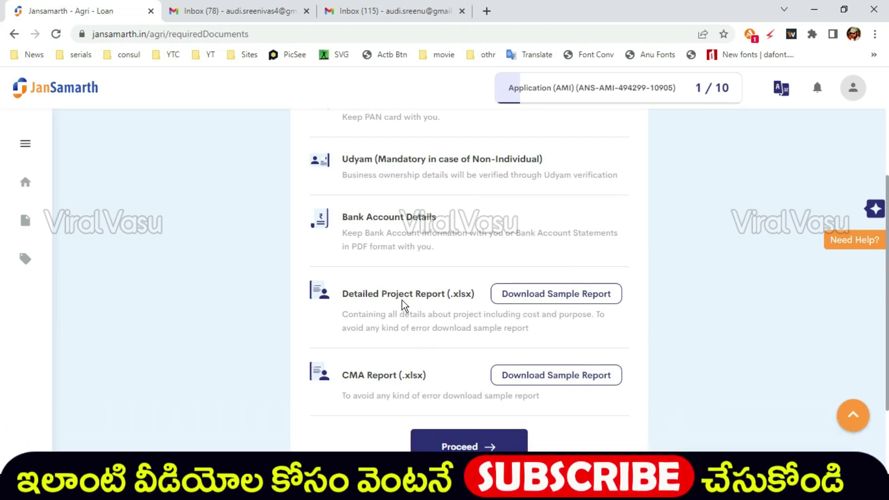
scroll(398, 333, "down", 2)
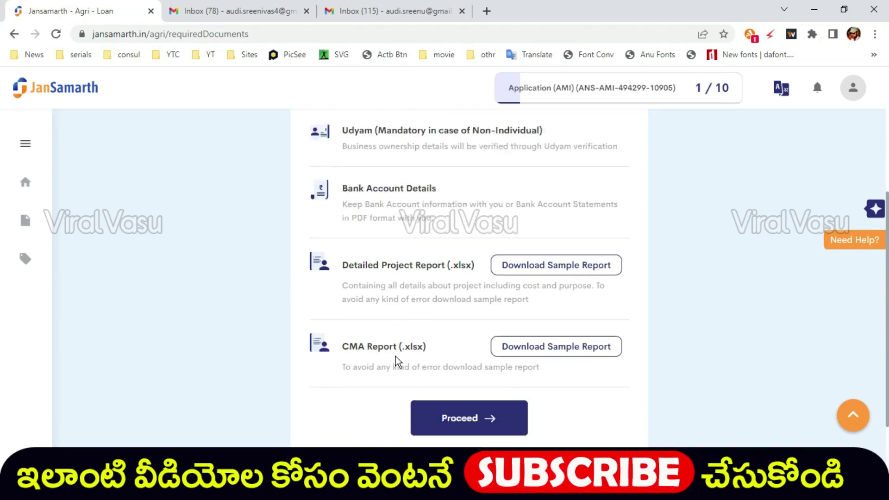
- Move past the required documents list and accept the Aadhaar and Income Tax consents
left_click(471, 353)
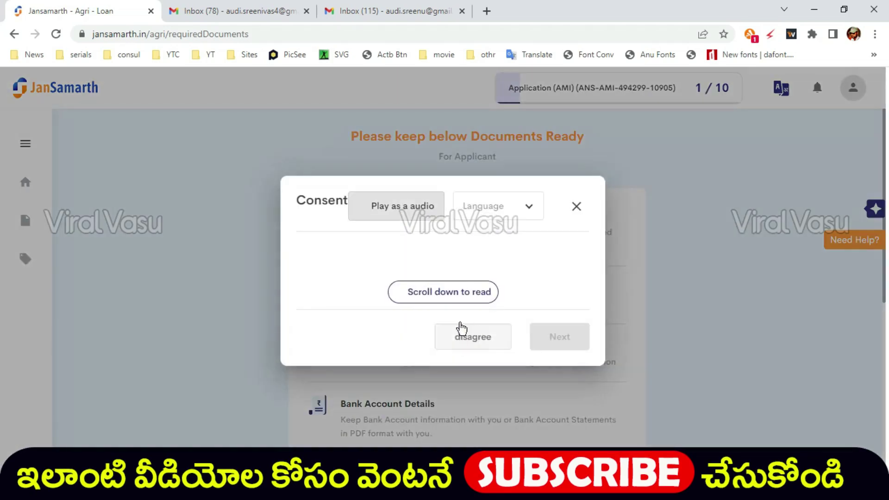
scroll(206, 306, "down", 3)
scroll(206, 306, "down", 10)
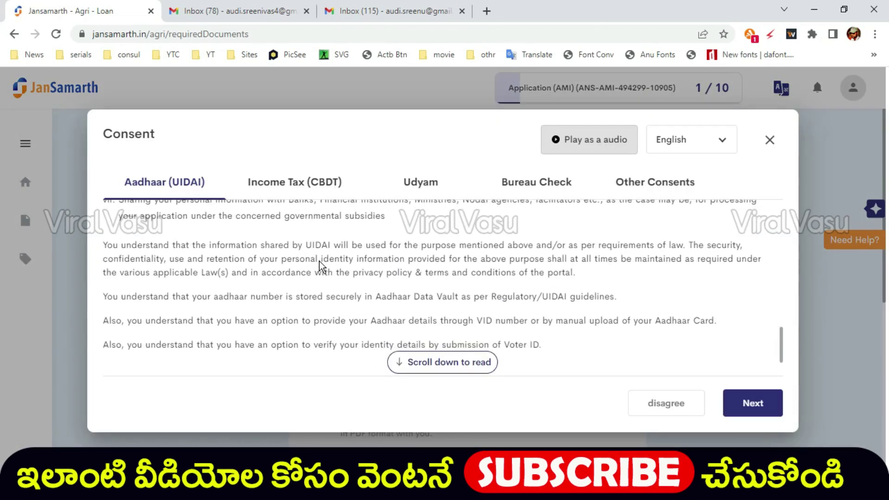
left_click(736, 399)
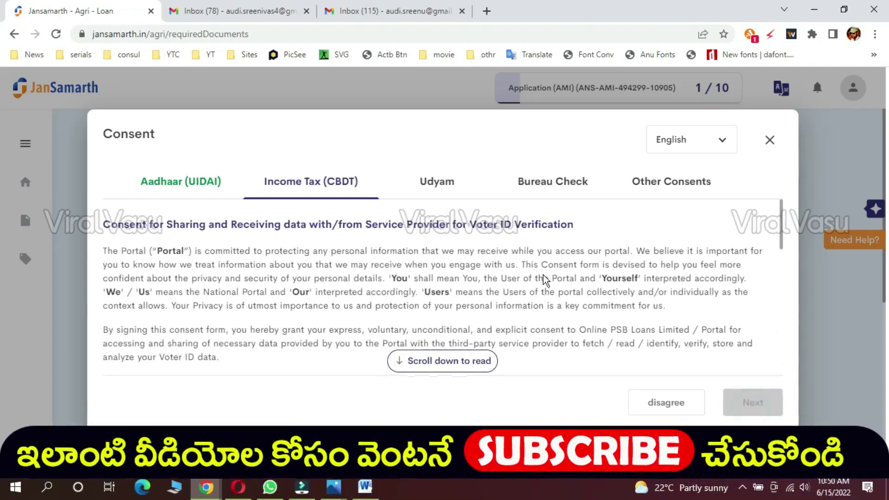
scroll(559, 278, "down", 5)
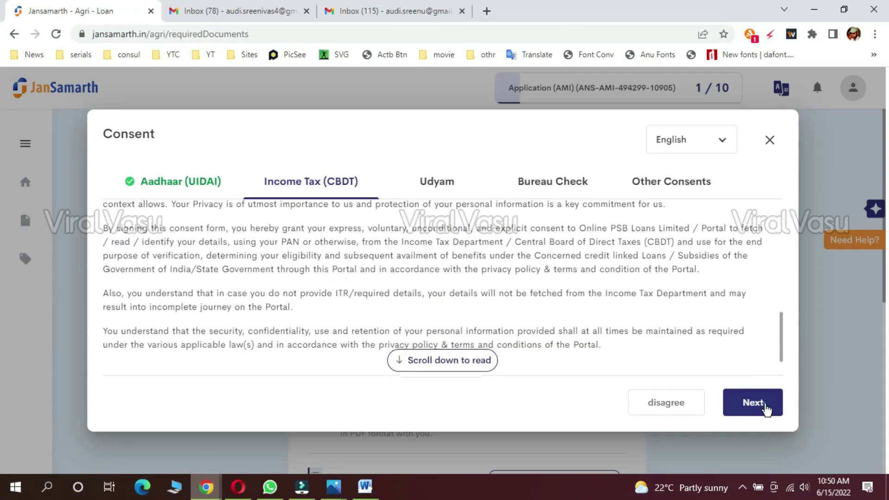
left_click(765, 409)
- Accept the Udyam, Bureau Check and Other Consents terms with Agree & Proceed
scroll(605, 308, "down", 3)
scroll(534, 281, "up", 3)
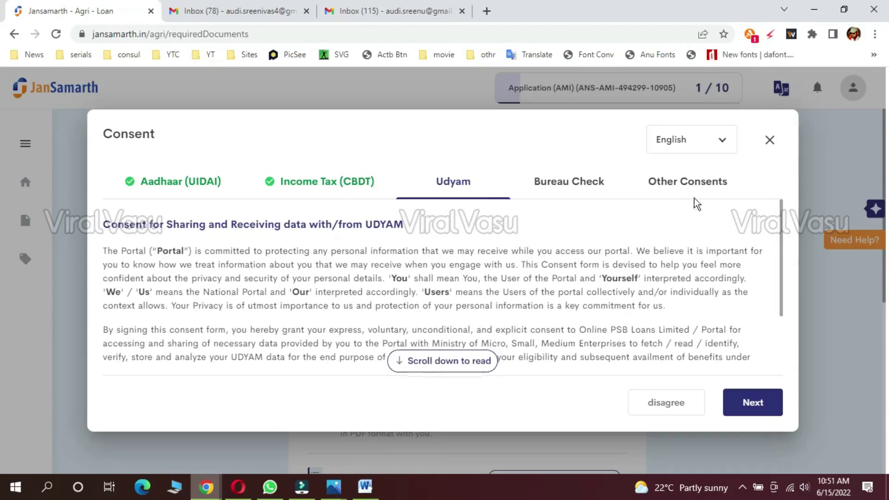
scroll(684, 238, "down", 2)
left_click(742, 401)
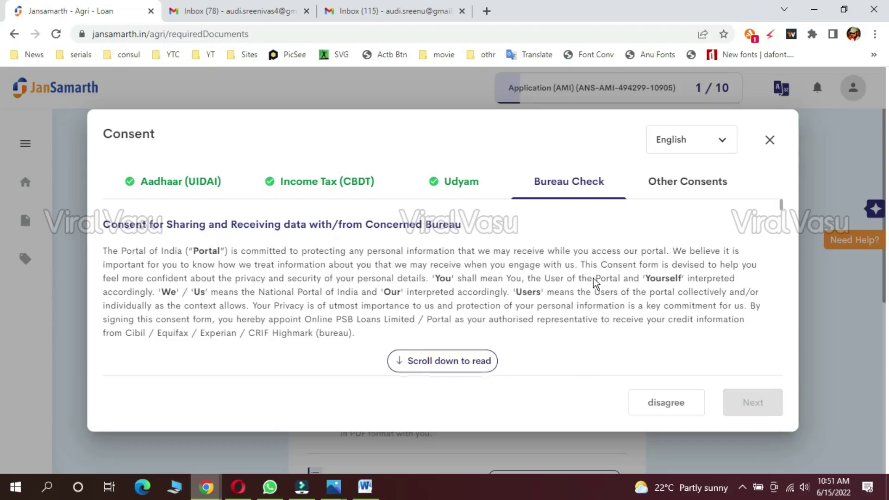
scroll(596, 283, "down", 10)
left_click(738, 401)
scroll(688, 332, "down", 10)
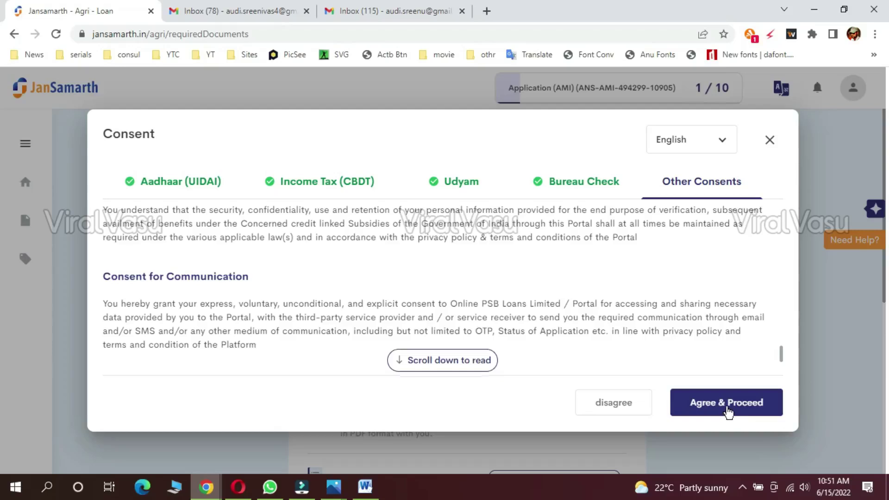
left_click(726, 402)
scroll(546, 317, "down", 10)
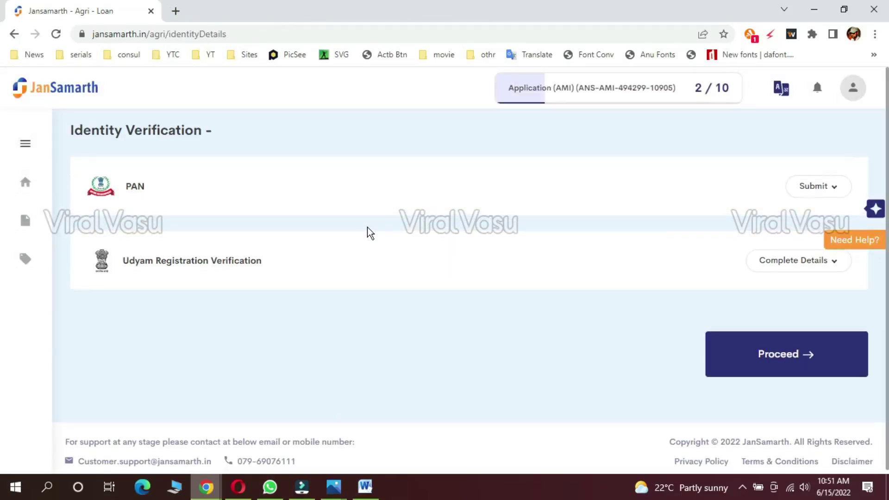
- Review the Application (AMI) ten-step list, then expand Udyam Registration Verification via Complete Details
left_click(529, 90)
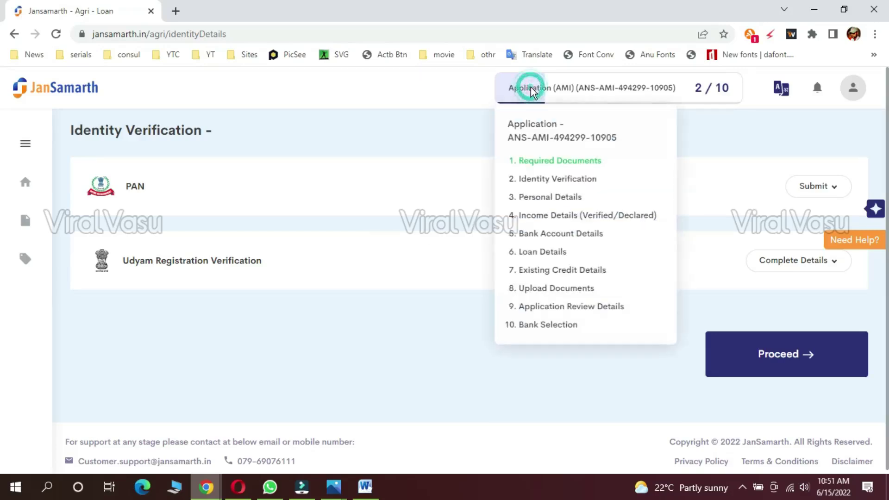
left_click(540, 92)
left_click(540, 92)
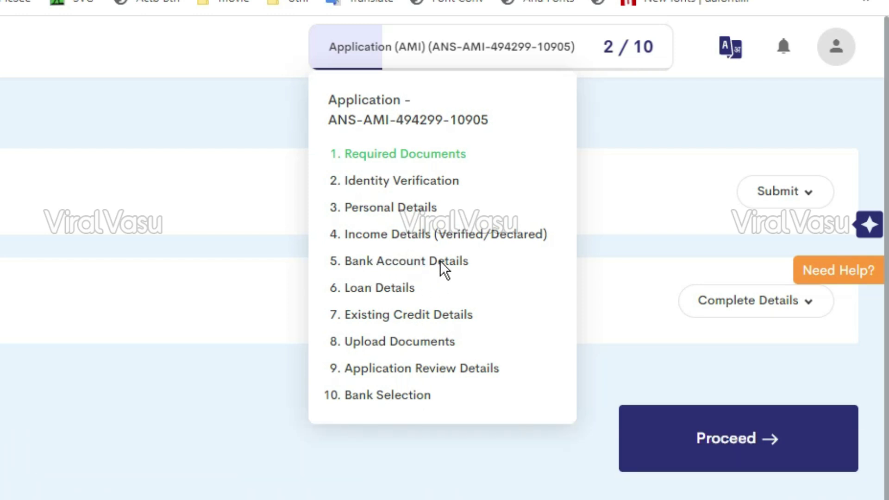
left_click(388, 393)
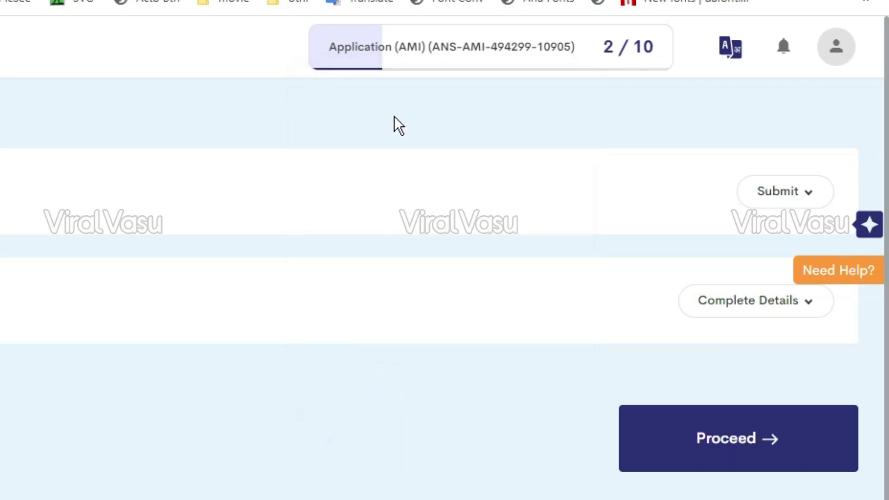
left_click(433, 46)
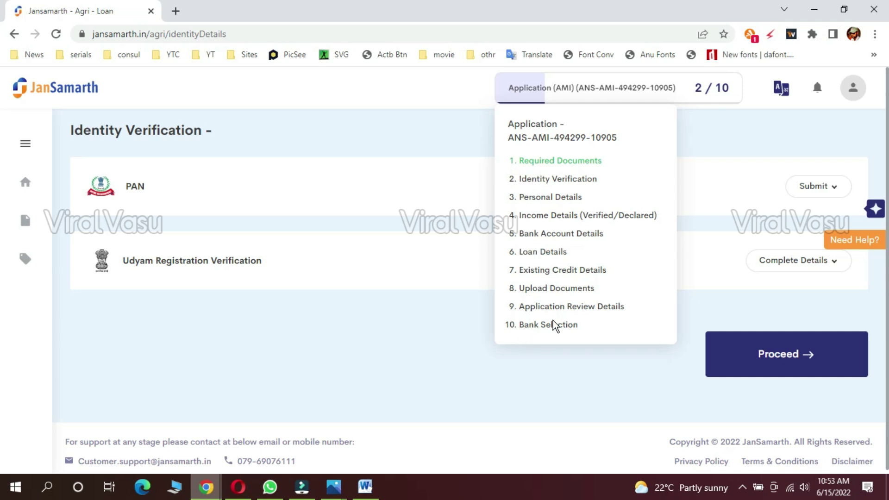
left_click(566, 365)
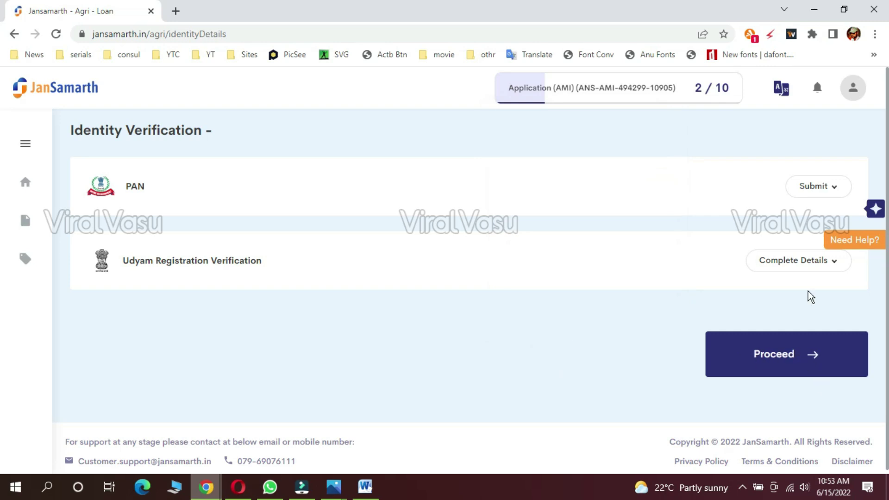
left_click(807, 263)
- Toggle the PAN and Udyam sections, attempt Proceed, and dismiss the 'Aadhaar or Pan not updated' error
left_click(818, 185)
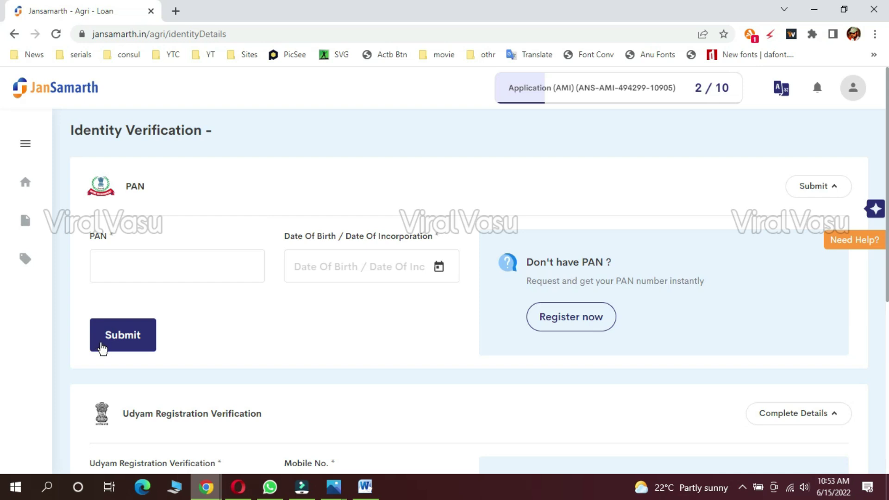
left_click(787, 262)
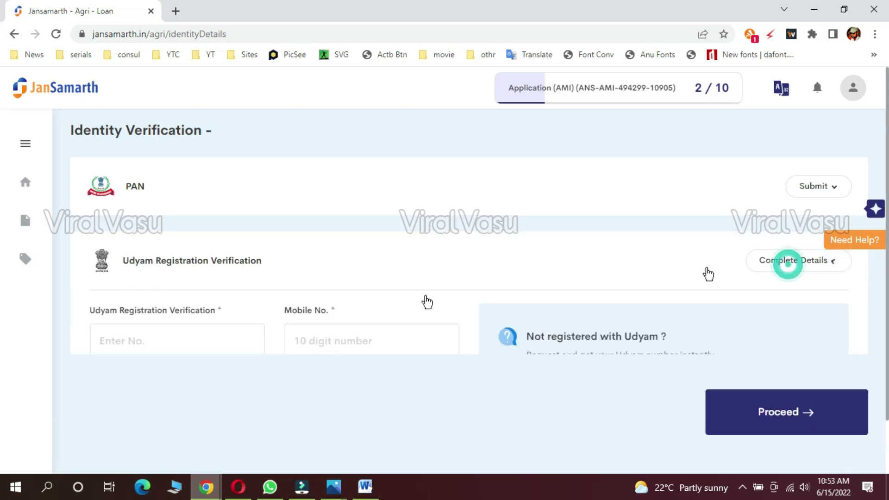
left_click(824, 262)
left_click(743, 366)
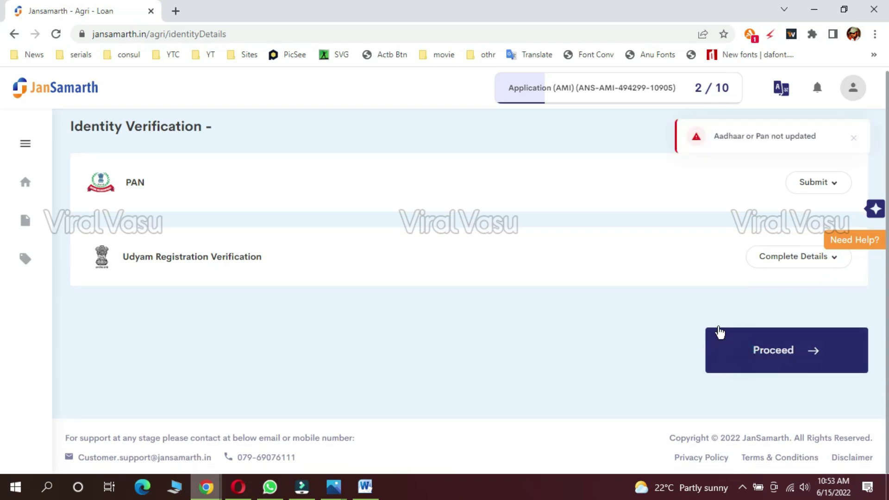
left_click(854, 137)
- Reopen the PAN section, retry Proceed with empty fields, then view the application step list
left_click(819, 183)
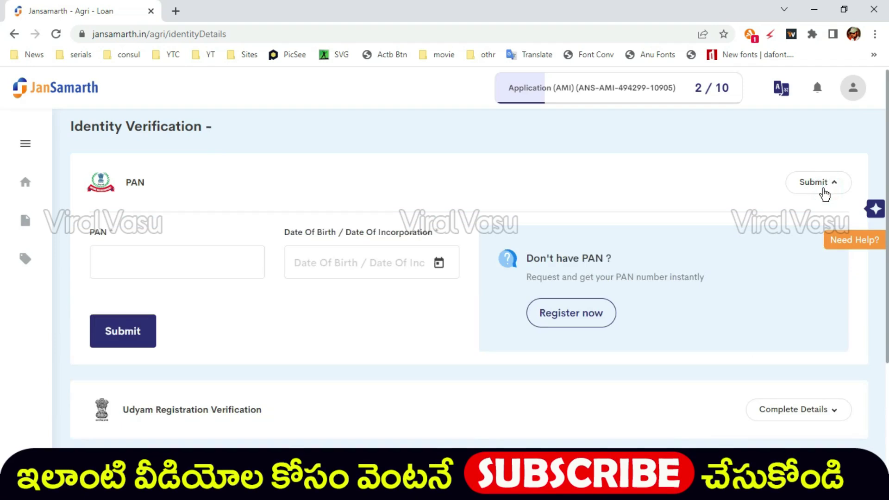
scroll(276, 304, "down", 3)
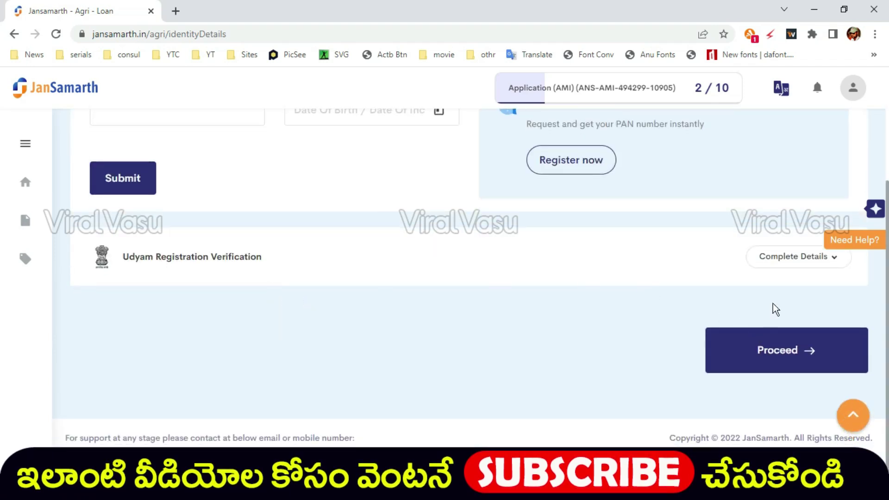
left_click(779, 362)
scroll(624, 245, "up", 3)
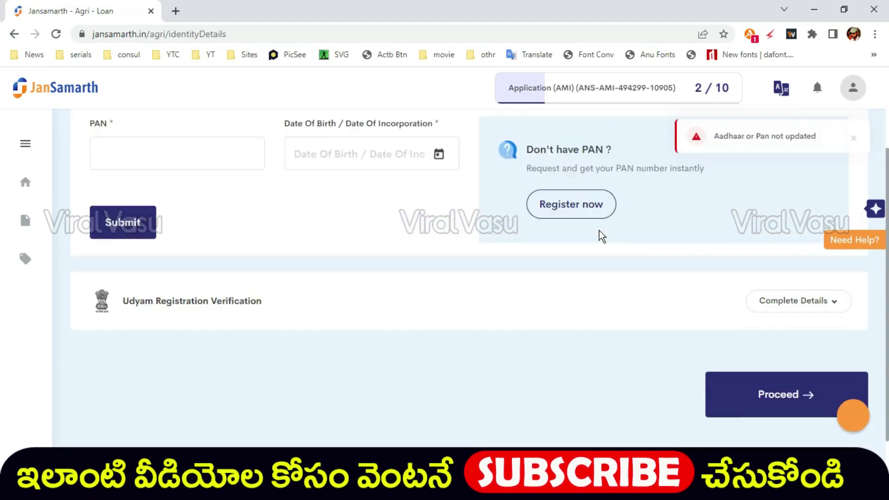
left_click(604, 86)
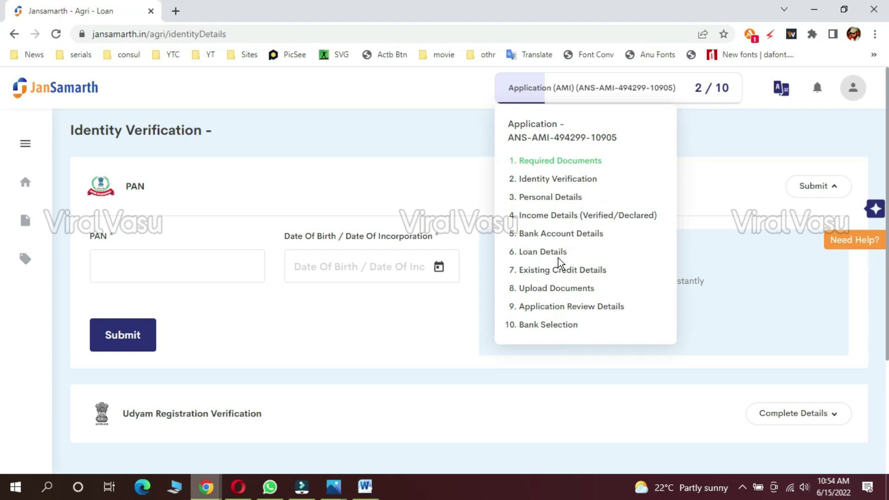
- Close the step list and go to My Applications from the sidebar menu
scroll(558, 263, "down", 3)
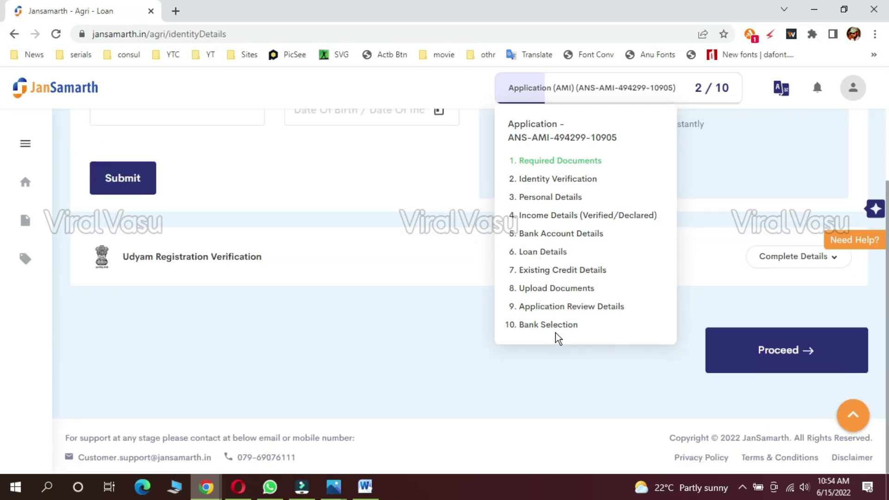
left_click(308, 310)
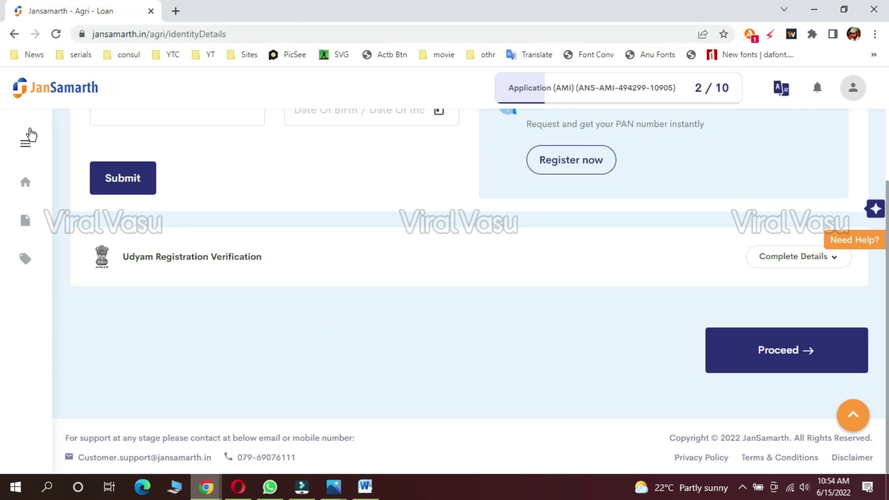
left_click(24, 143)
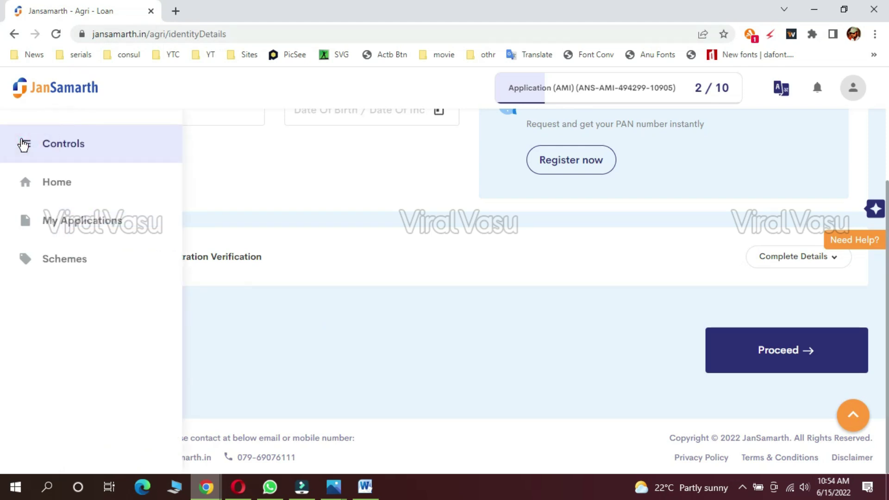
left_click(95, 226)
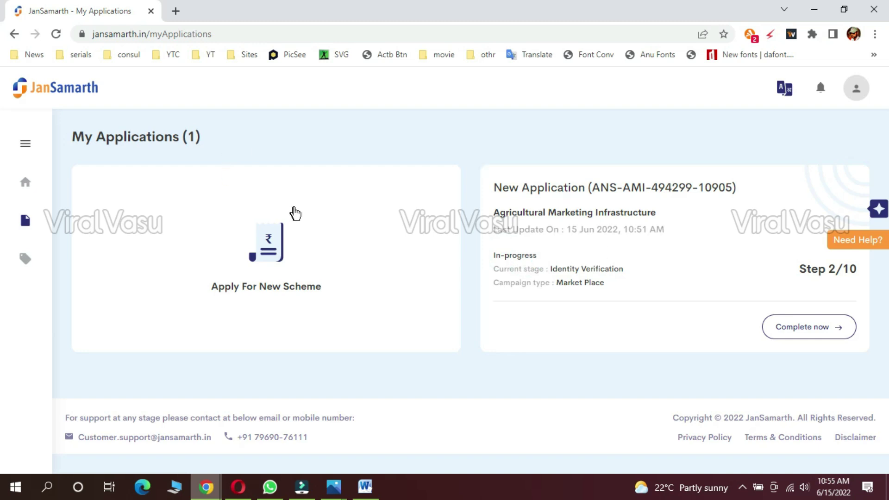
- Return to the dashboard via the logo and browse cards like Business Activity Loan and Livelihood Loan
left_click(63, 89)
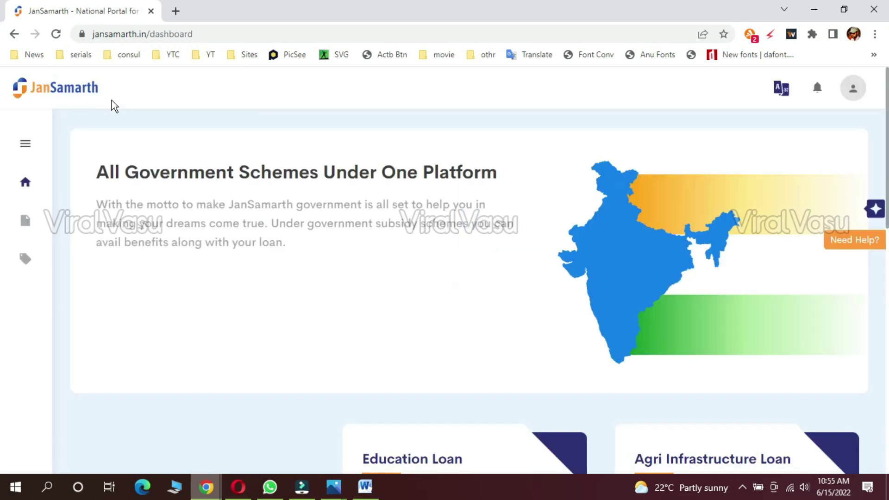
scroll(483, 227, "down", 7)
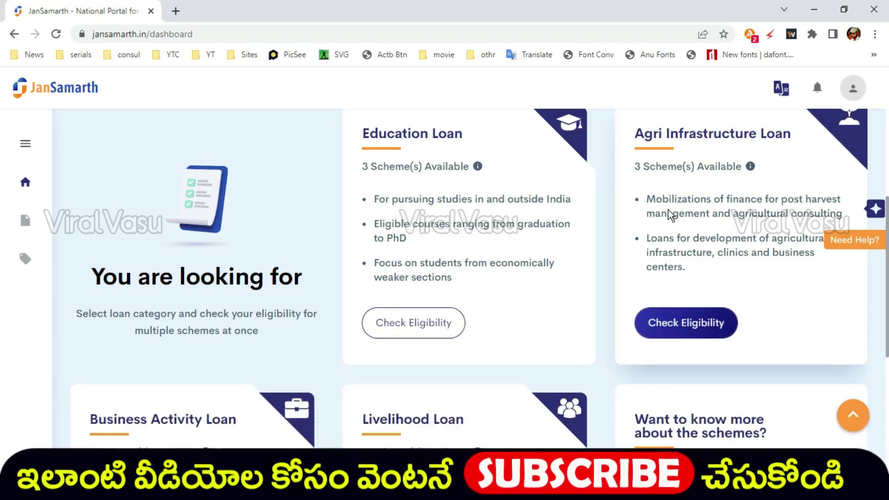
scroll(601, 199, "down", 4)
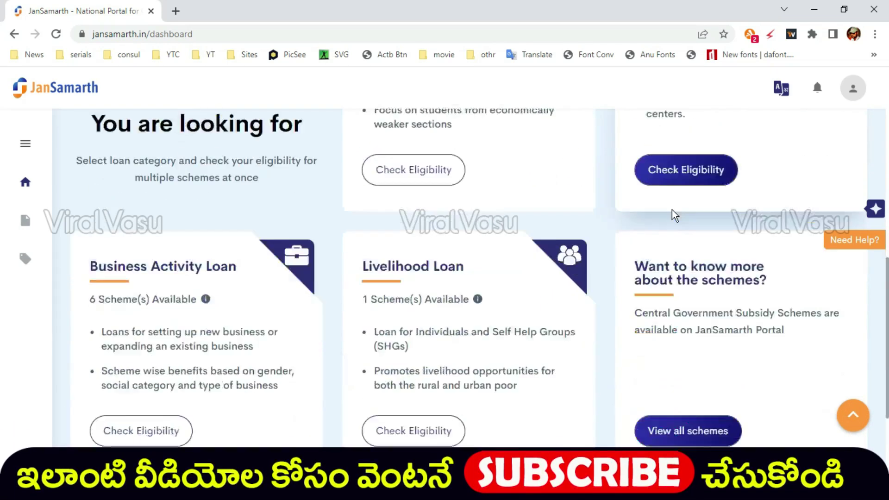
scroll(561, 207, "up", 6)
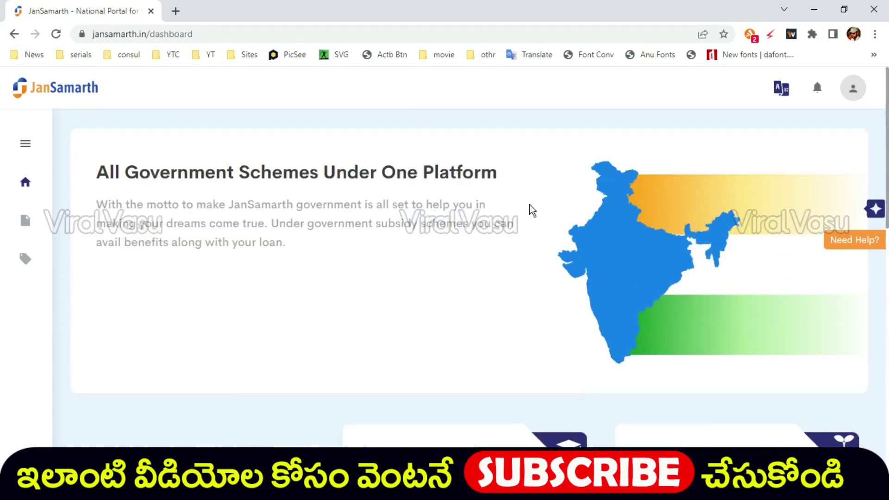
left_click(400, 120)
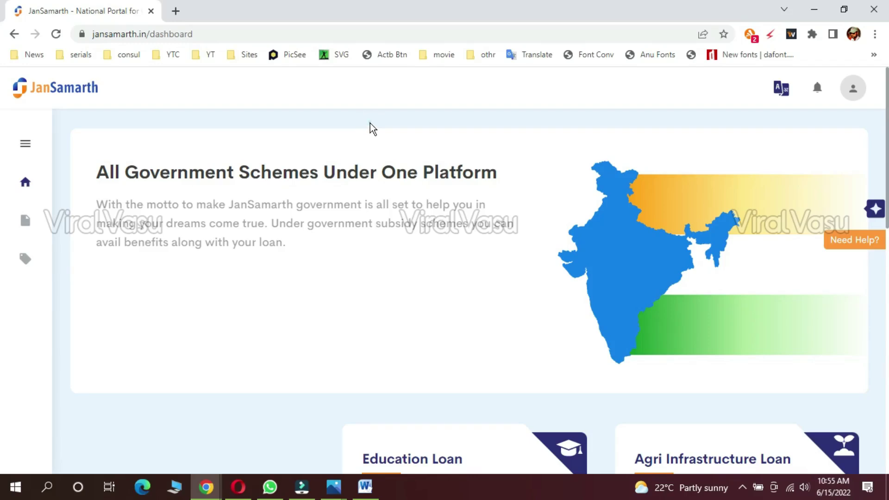
scroll(398, 202, "down", 10)
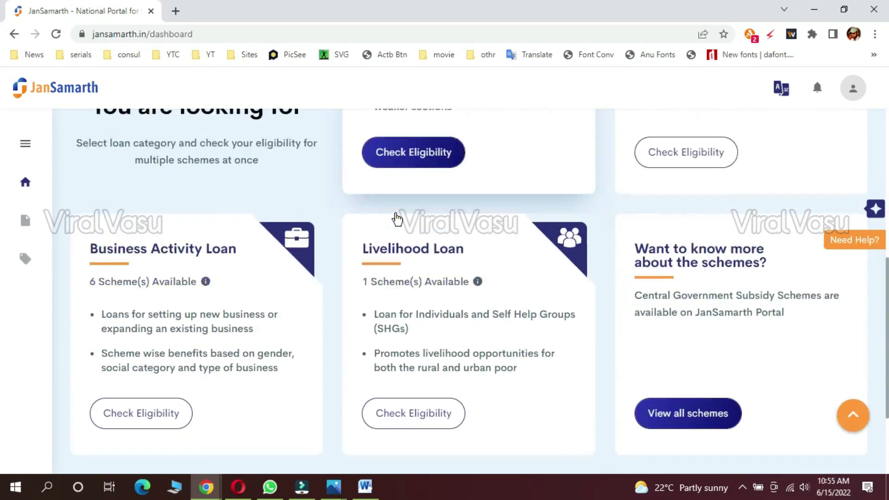
scroll(396, 219, "down", 3)
left_click(483, 313)
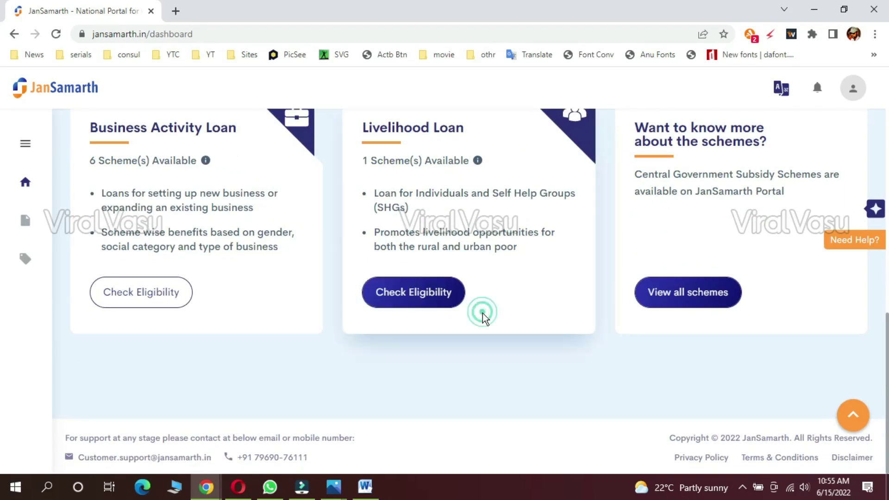
left_click(320, 371)
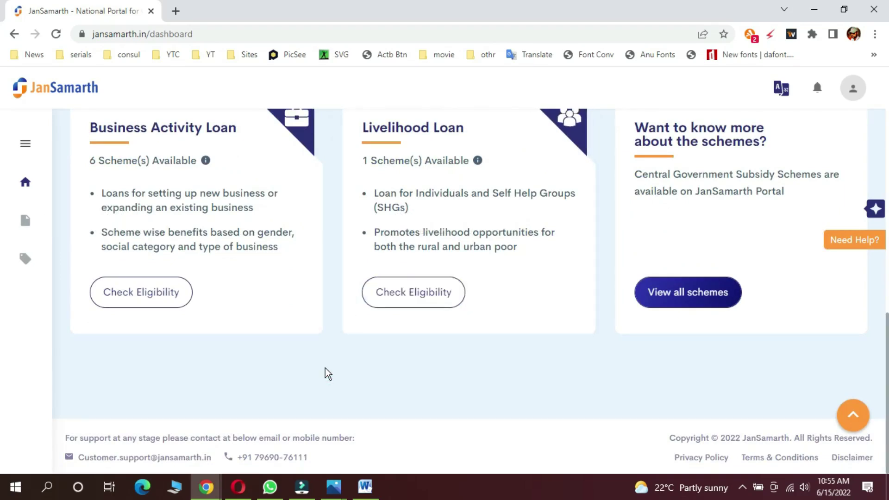